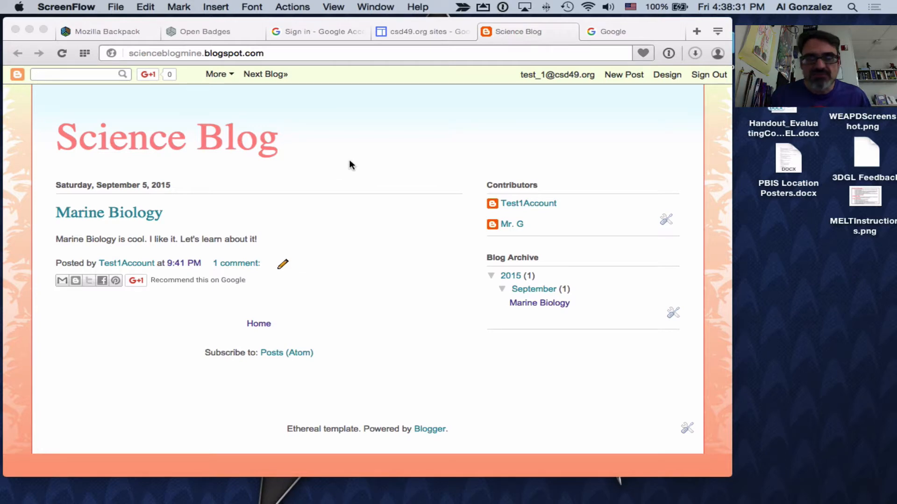
- Go to blogger.com to open the dashboard listing the account's blogs
click(282, 52)
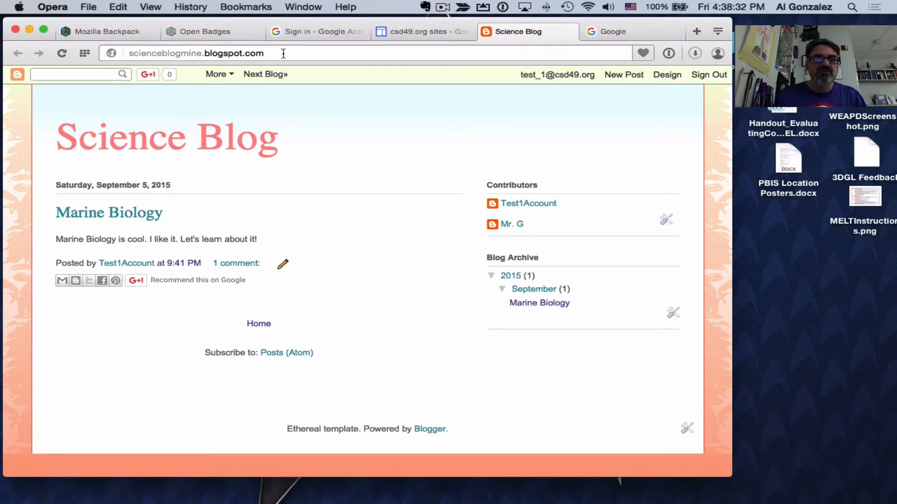
click(311, 54)
text(blog)
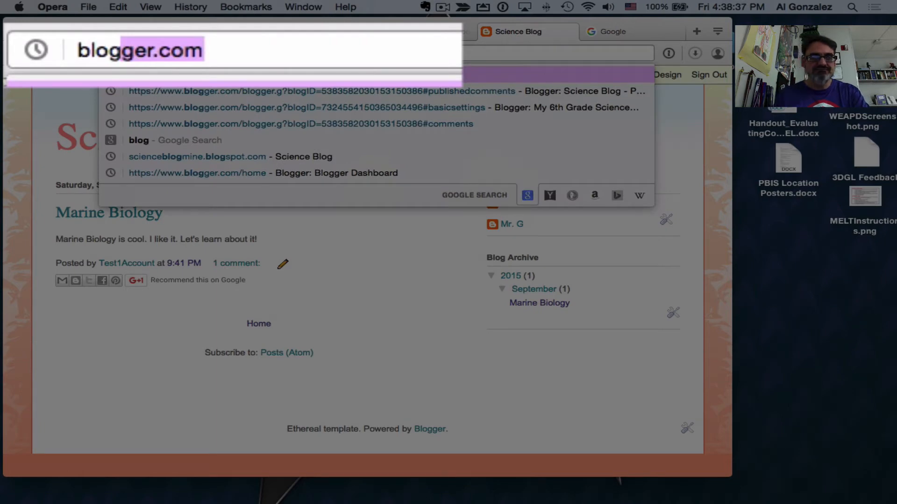
key(Right)
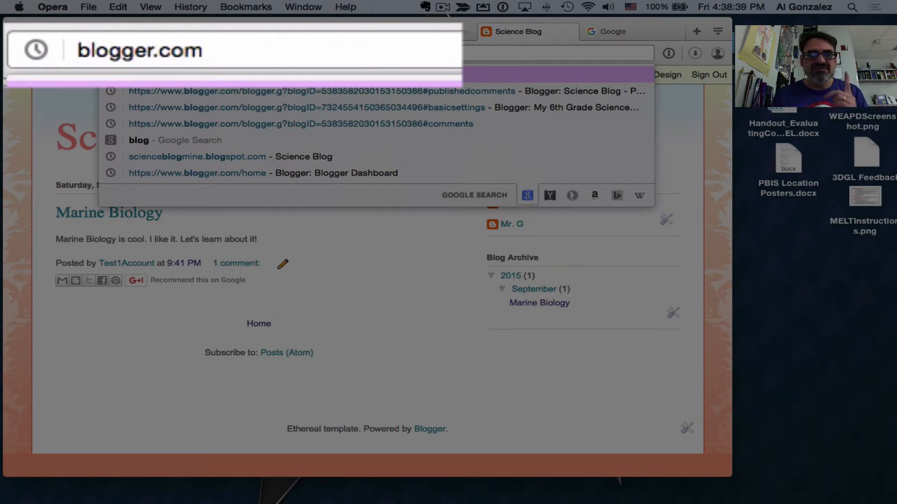
key(Return)
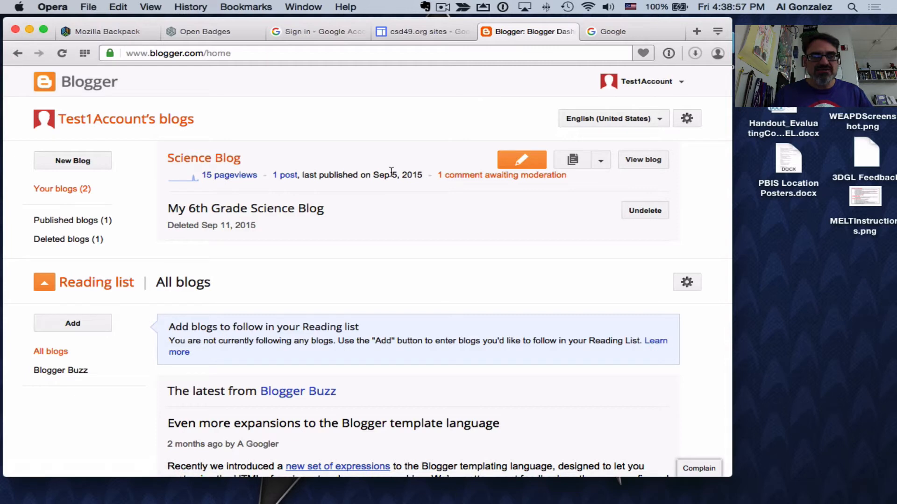
- Open the Science Blog's post management page and go from there to its Layout page
click(602, 162)
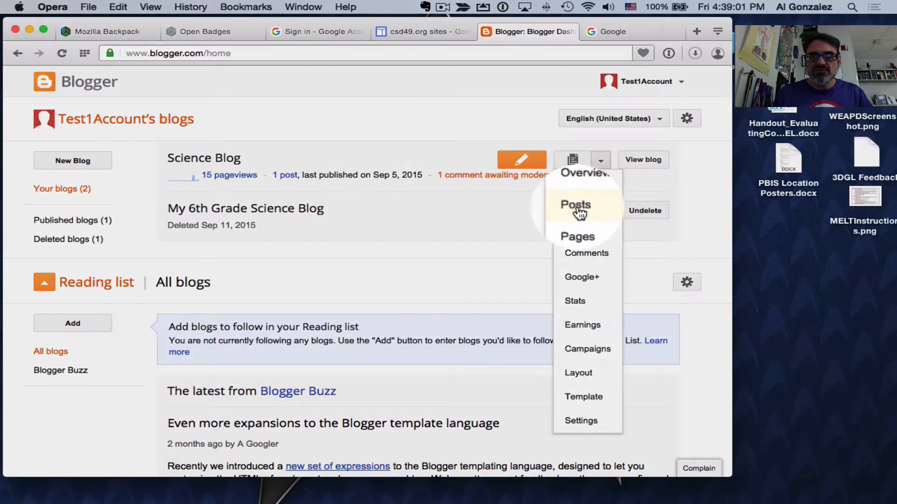
click(578, 210)
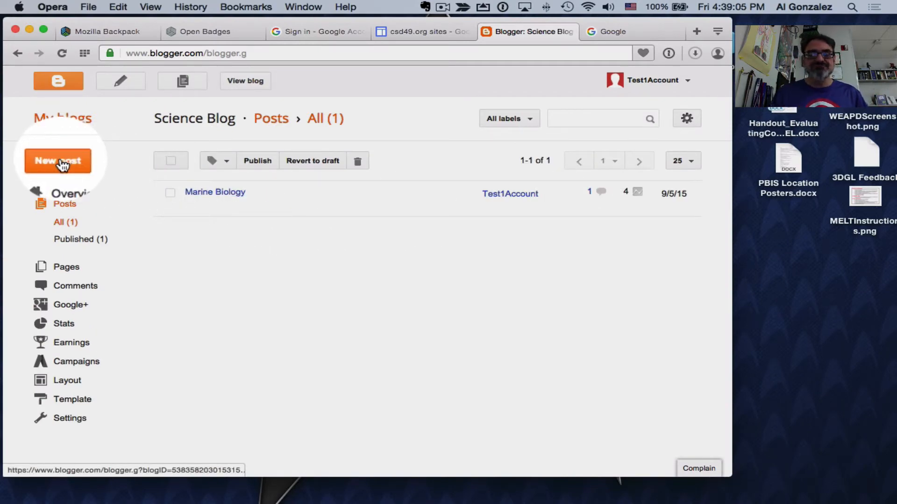
mouse_move(180, 204)
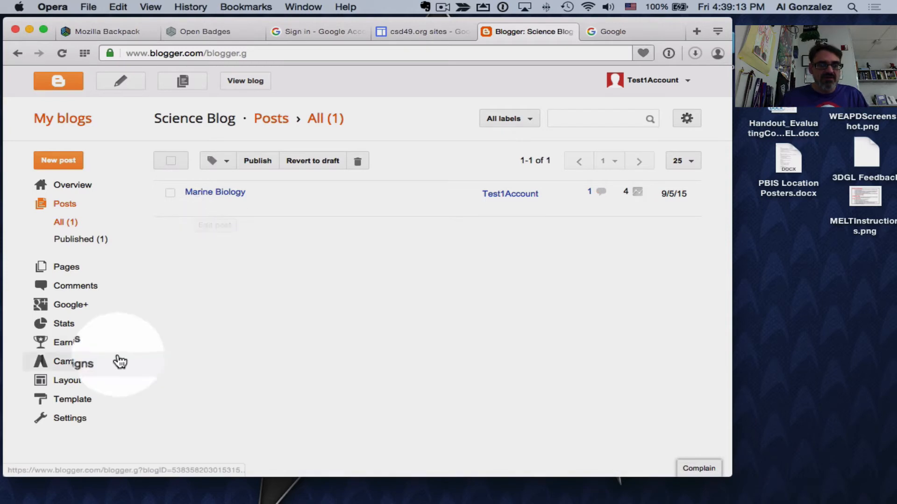
click(68, 383)
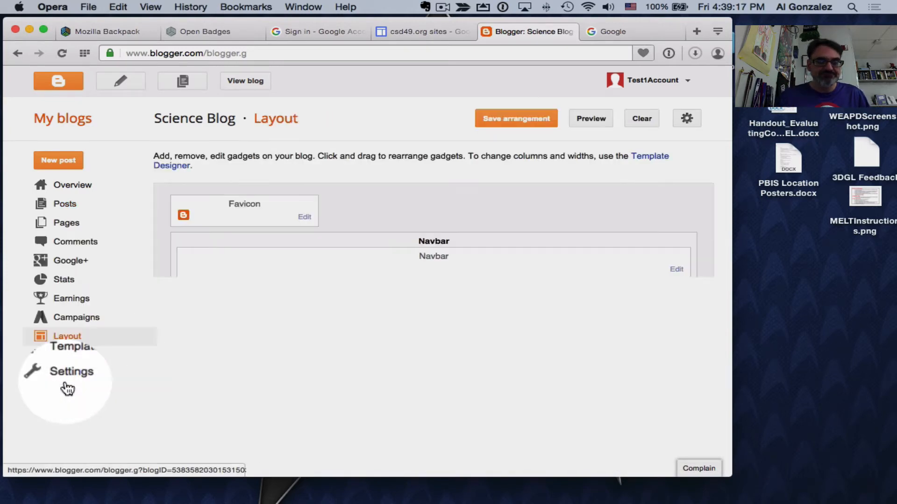
- Set the blog's Navbar gadget to Off and save the configuration
click(677, 271)
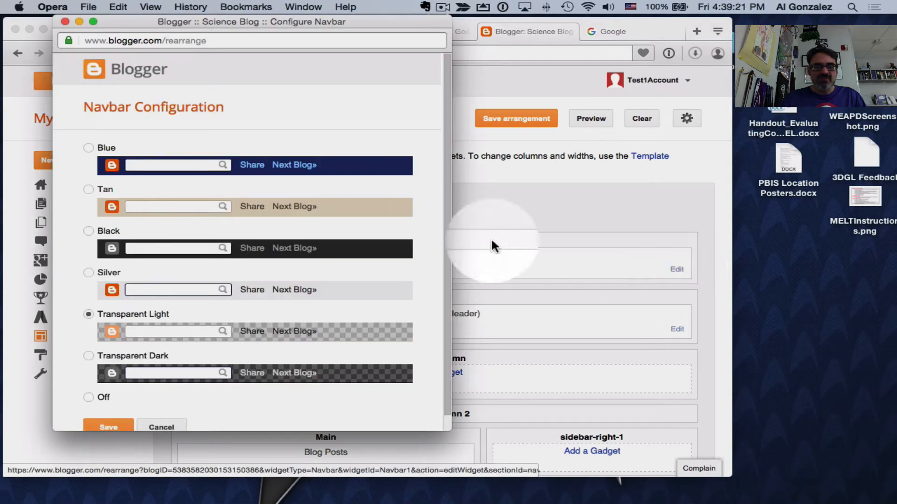
scroll(145, 291, down, 1)
scroll(146, 287, up, 1)
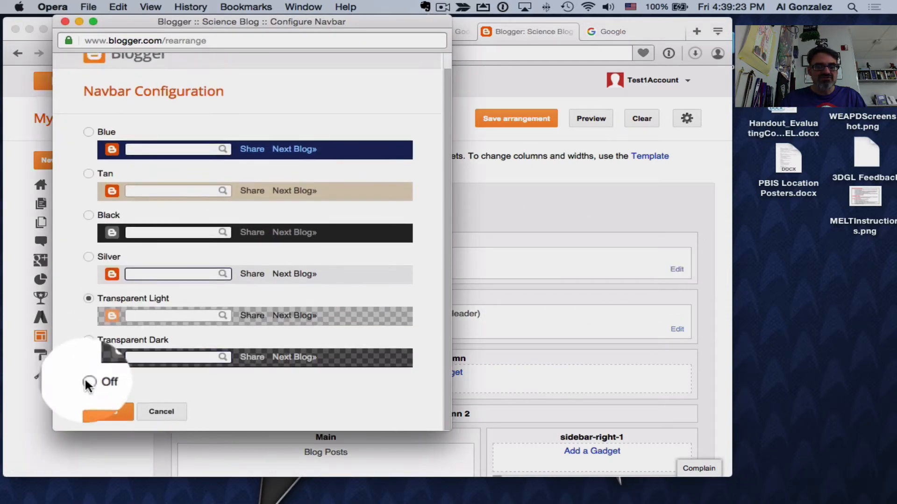
click(87, 380)
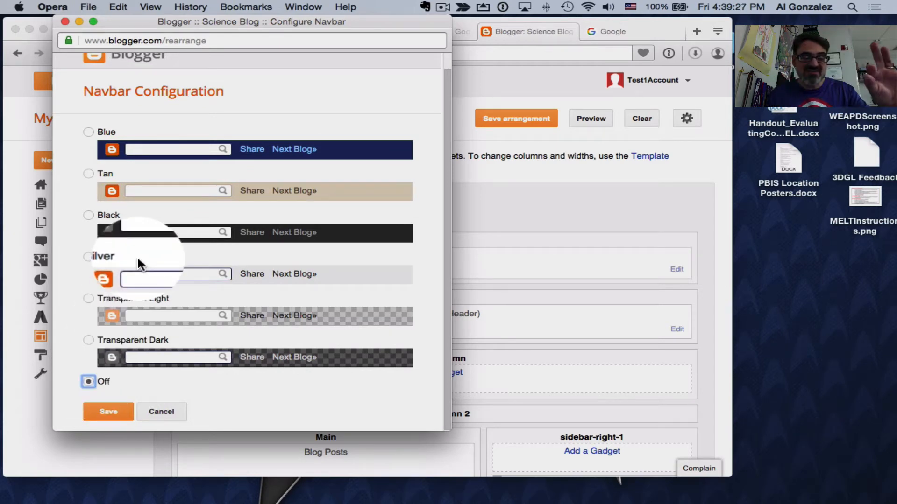
click(100, 412)
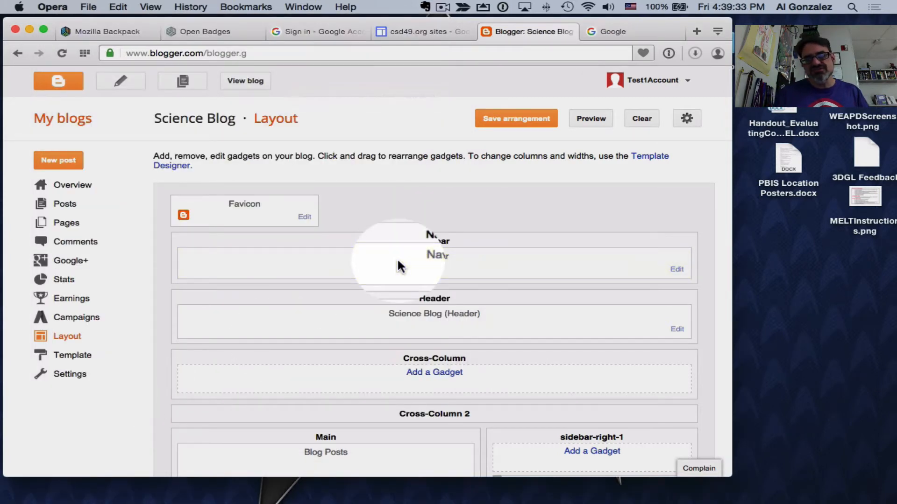
- Open the gadget chooser for sidebar-right-1, browse to the Image gadget, and move the chooser window aside to return to the main browser window
scroll(535, 299, down, 5)
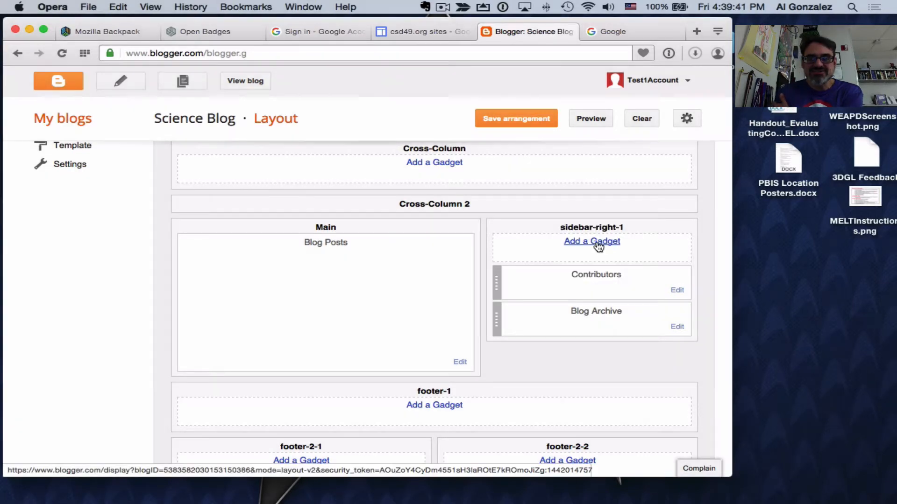
click(596, 243)
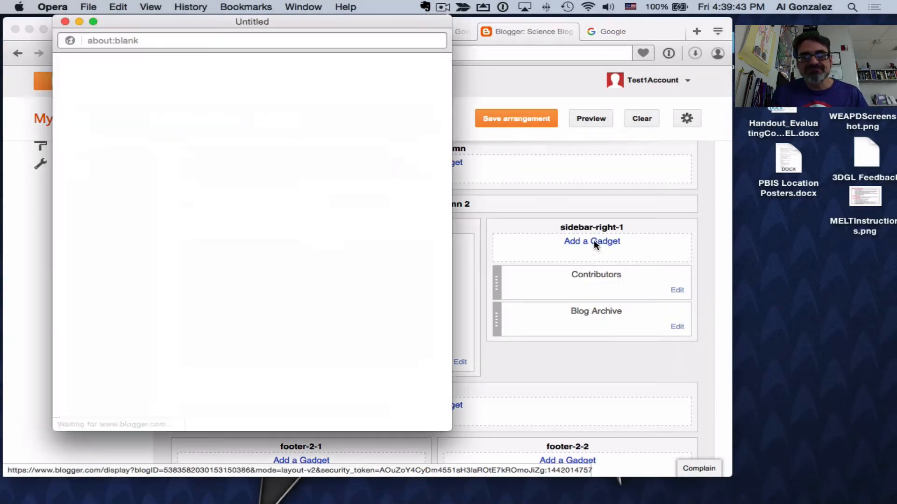
scroll(231, 276, down, 6)
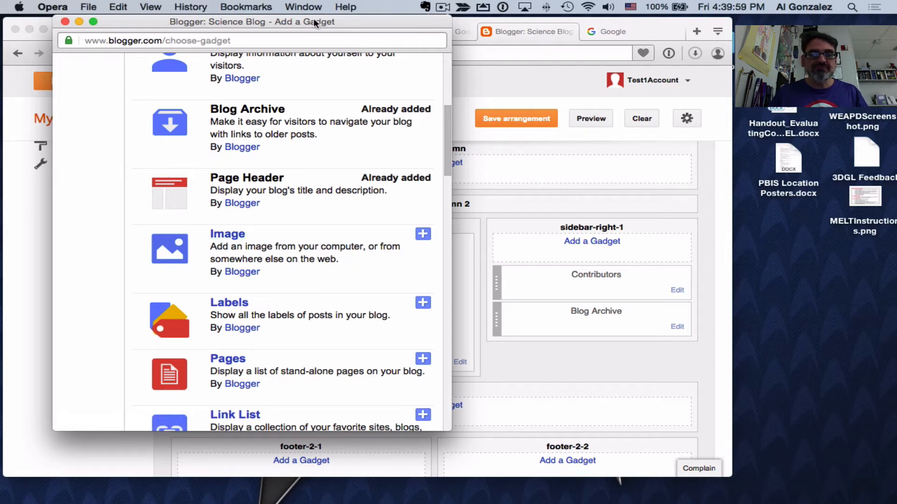
drag(315, 23, 688, 61)
click(682, 20)
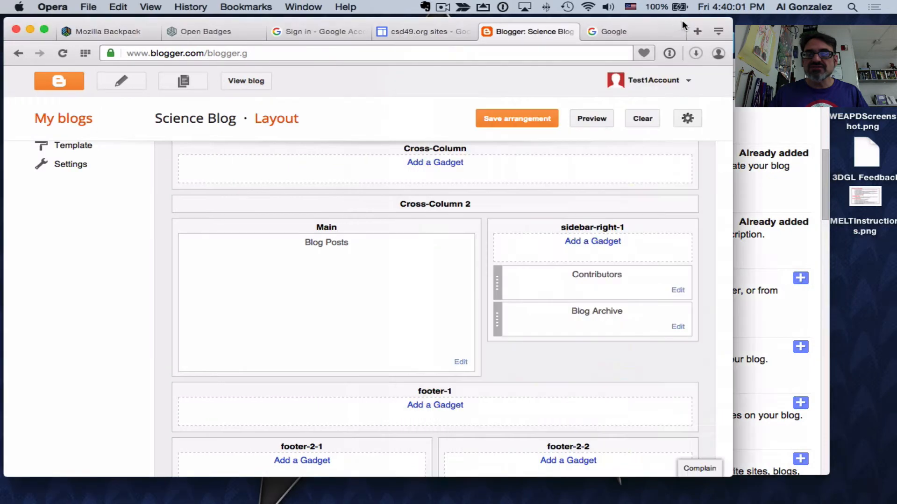
- Open google.com in a new tab and search for images of "star trek"
click(689, 31)
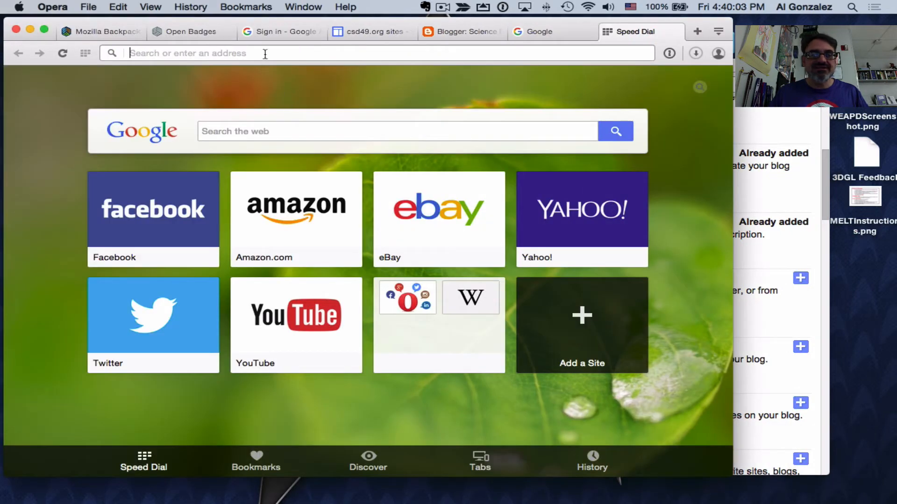
text(google.com)
key(Return)
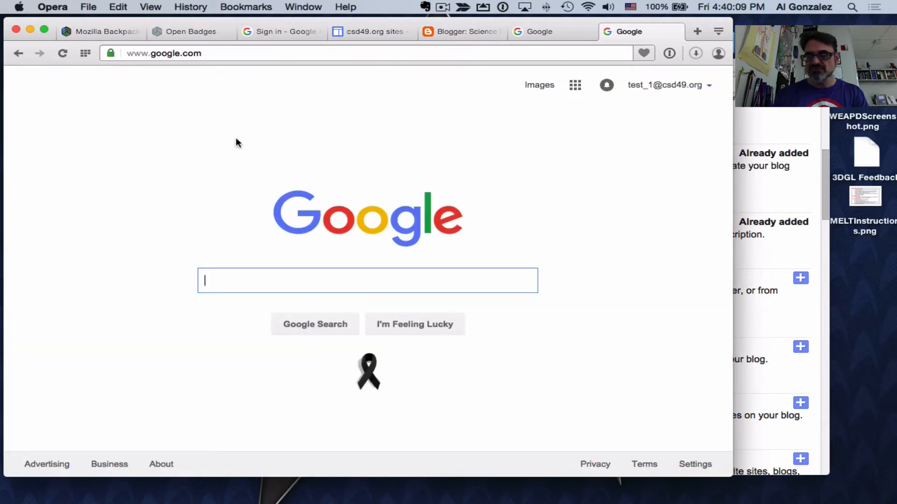
text(star trek)
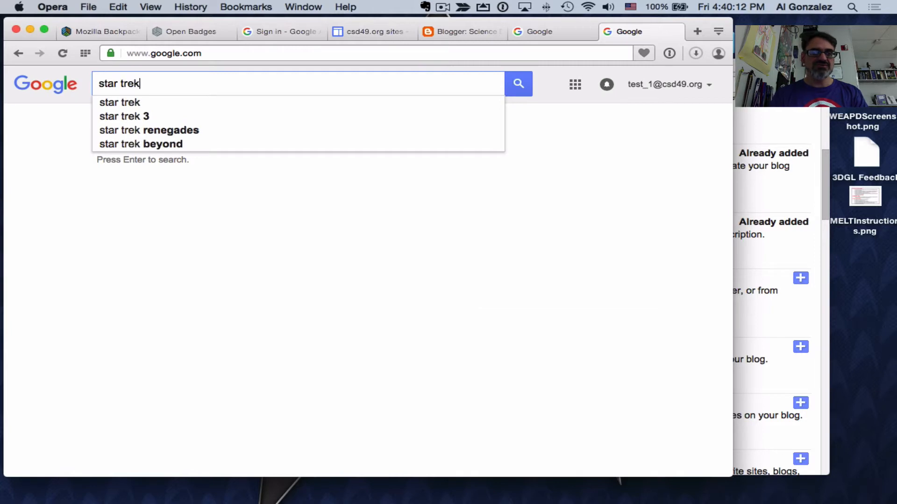
key(Return)
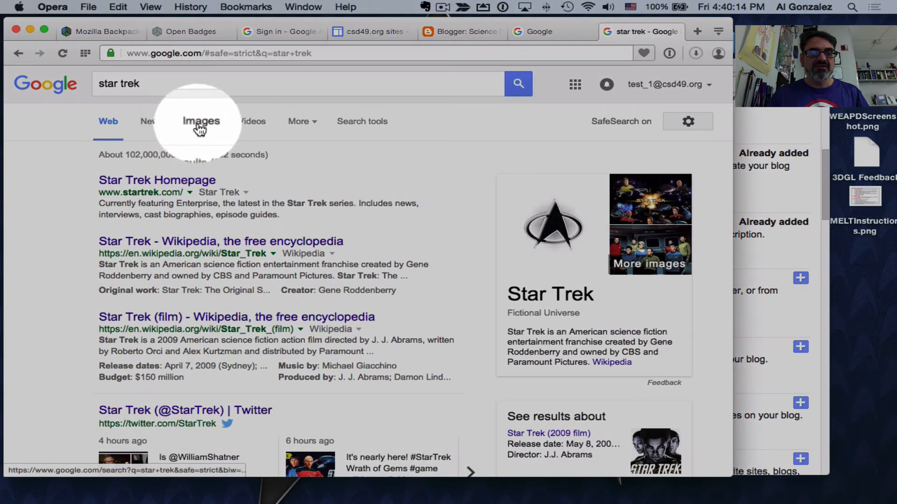
click(200, 126)
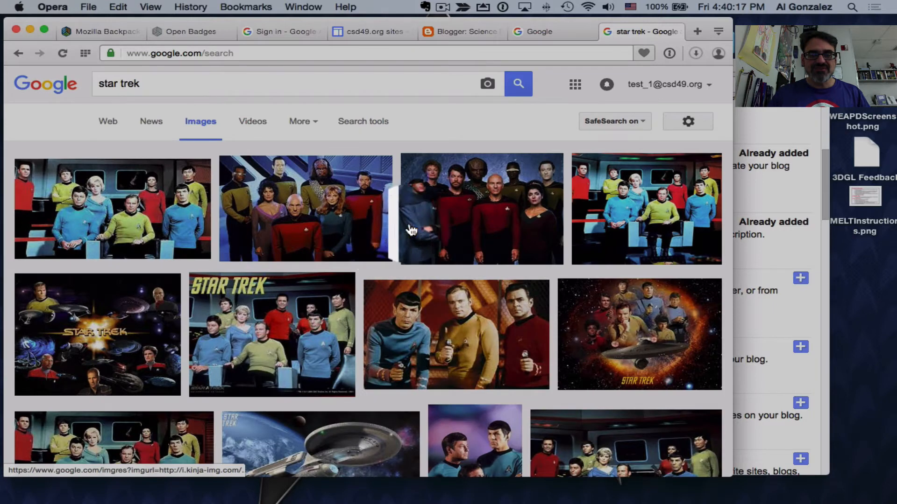
- Check the SafeSearch options, and run an advanced image search with usage rights set to "free to use or share"
click(642, 122)
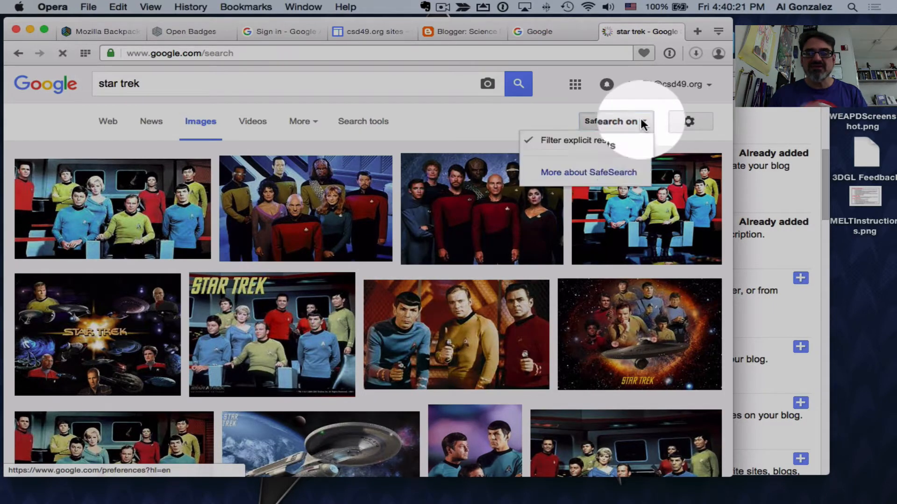
click(642, 121)
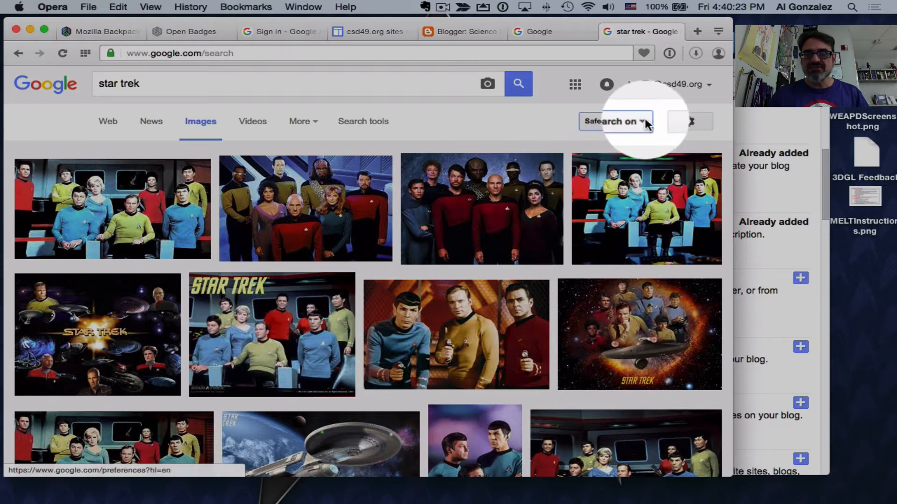
click(697, 120)
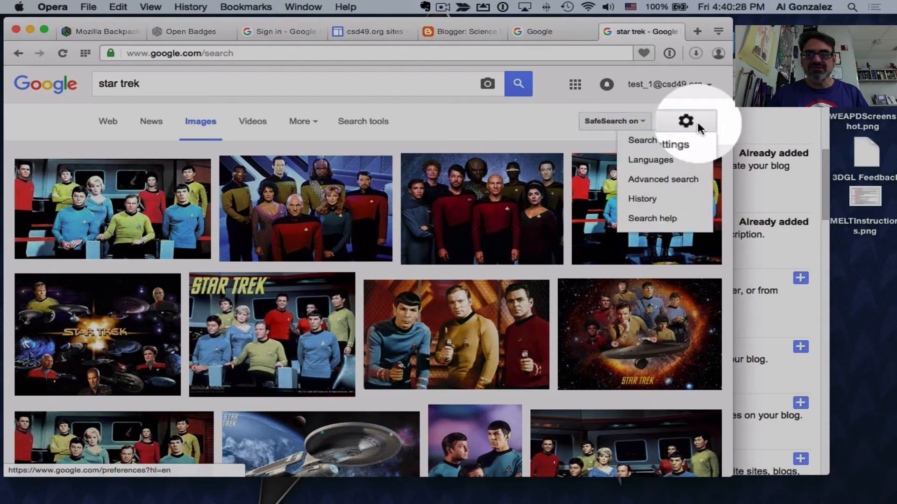
click(662, 181)
scroll(462, 294, down, 6)
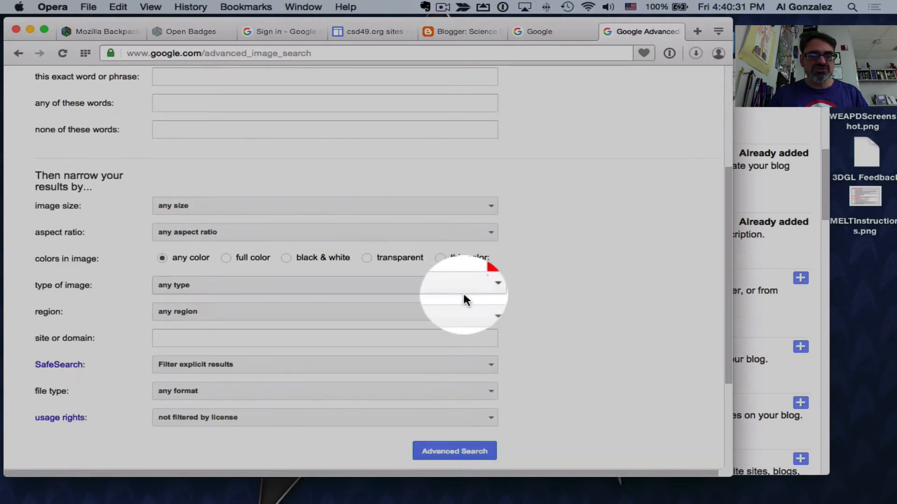
scroll(461, 292, down, 2)
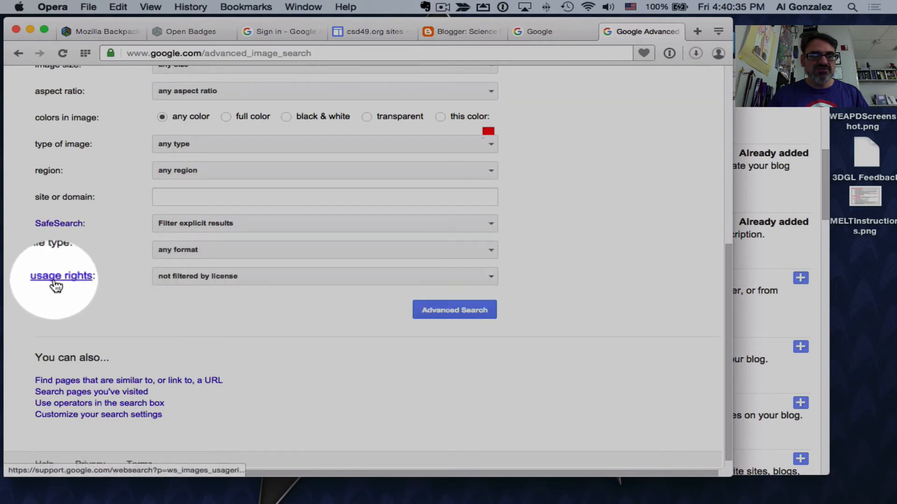
click(222, 278)
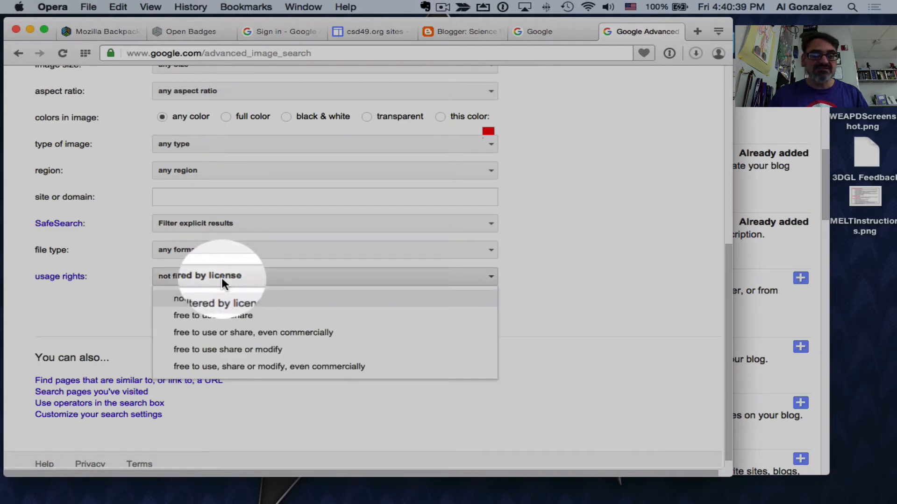
click(231, 321)
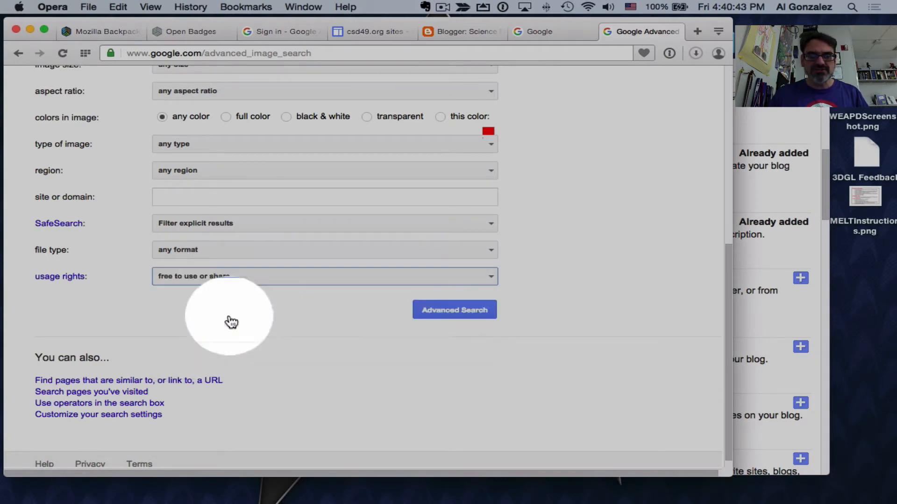
click(445, 313)
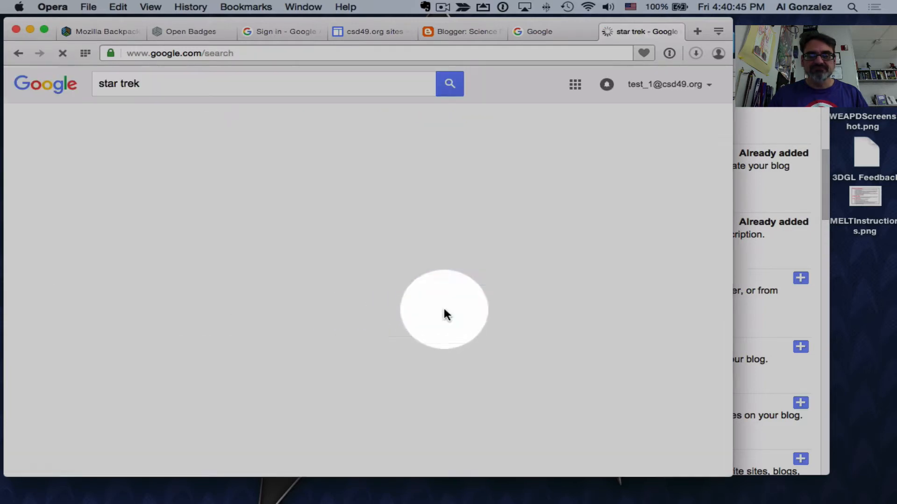
- Visit the DeviantArt page of the "Wallpaper Star Trek - Instructor for smartphone" image and examine its details and license
scroll(439, 320, down, 2)
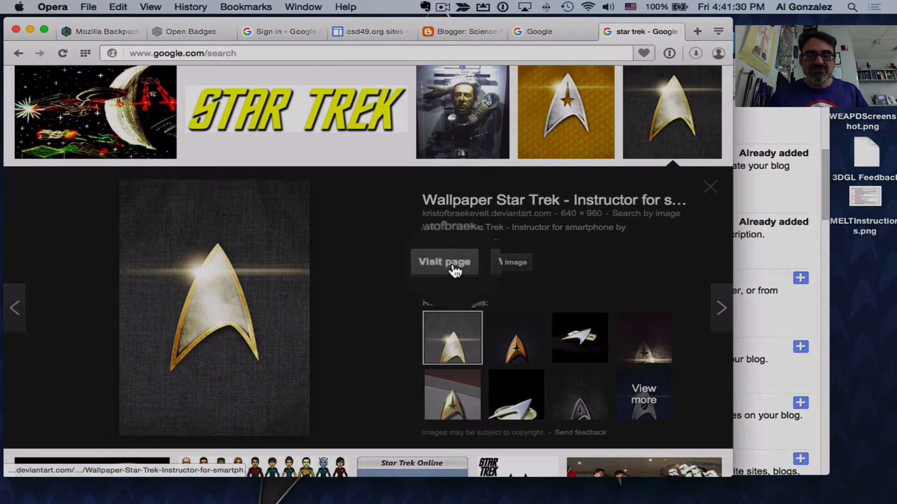
click(455, 270)
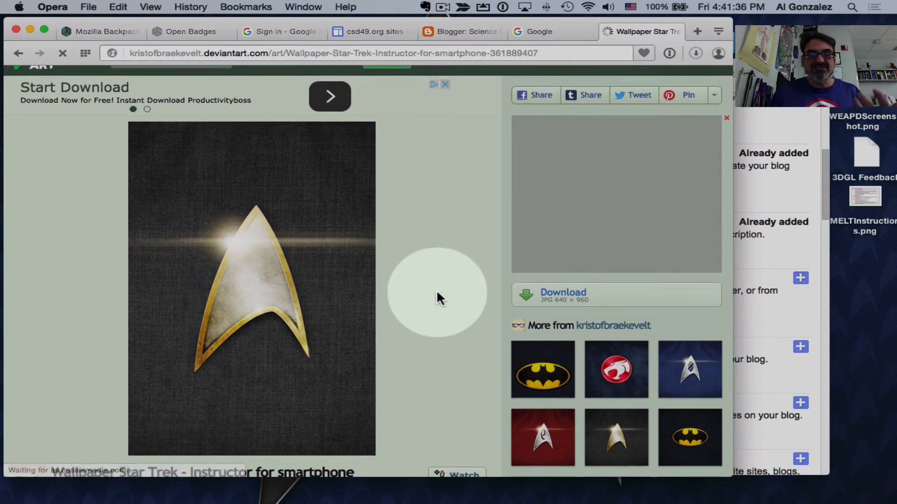
scroll(437, 291, down, 4)
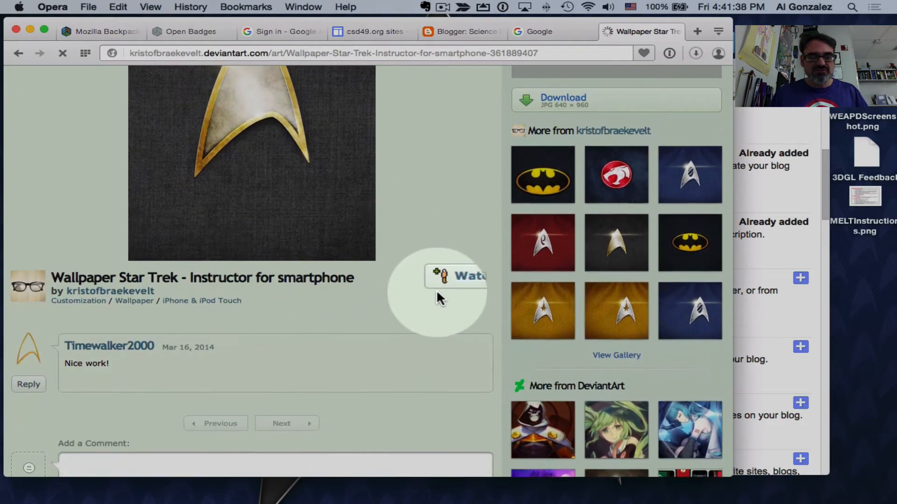
scroll(437, 297, down, 3)
scroll(438, 298, down, 1)
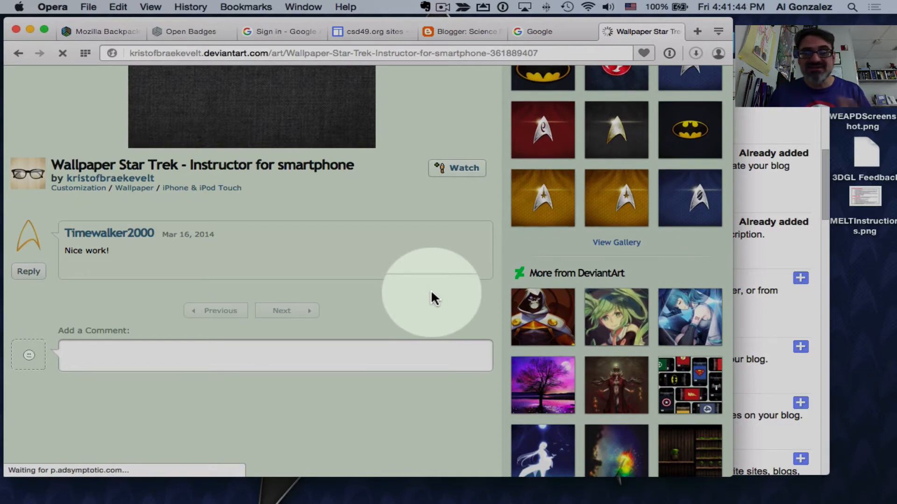
scroll(431, 294, down, 6)
scroll(431, 290, down, 5)
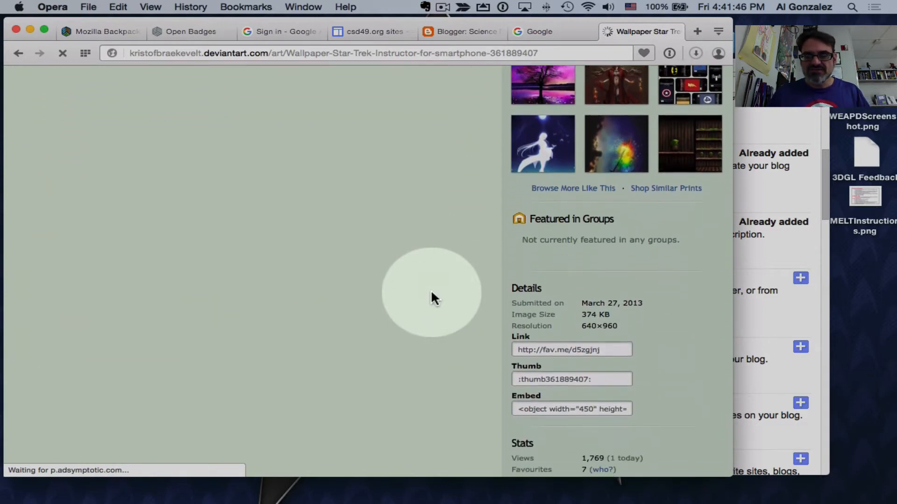
scroll(431, 290, down, 4)
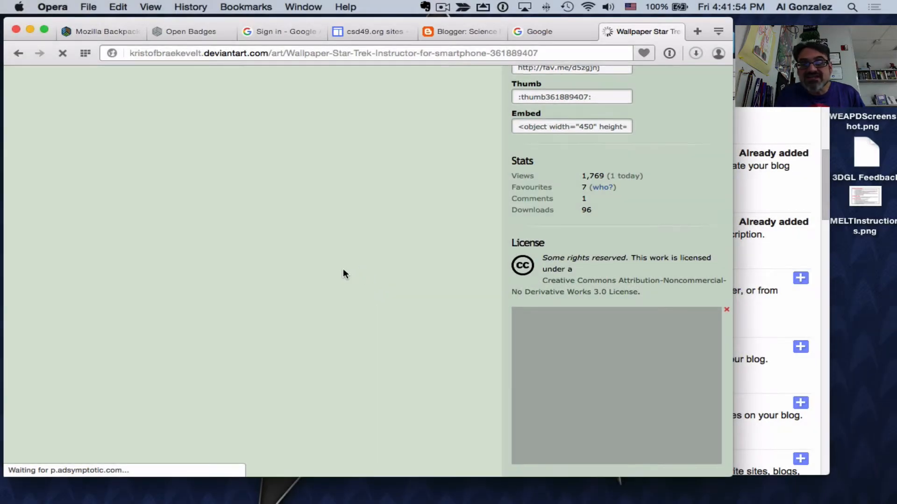
- Save a copy of the Star Trek wallpaper image from the DeviantArt page to the Desktop
scroll(339, 274, up, 7)
scroll(338, 274, up, 10)
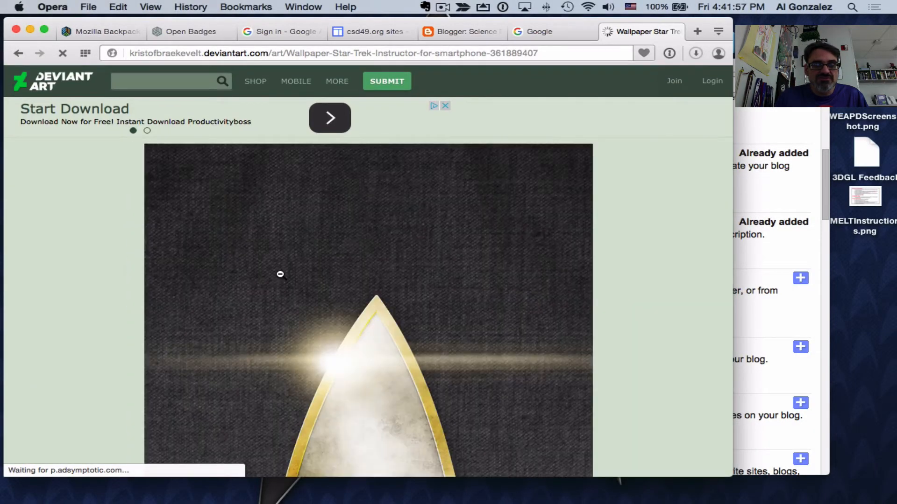
scroll(484, 278, down, 3)
drag(386, 258, 867, 352)
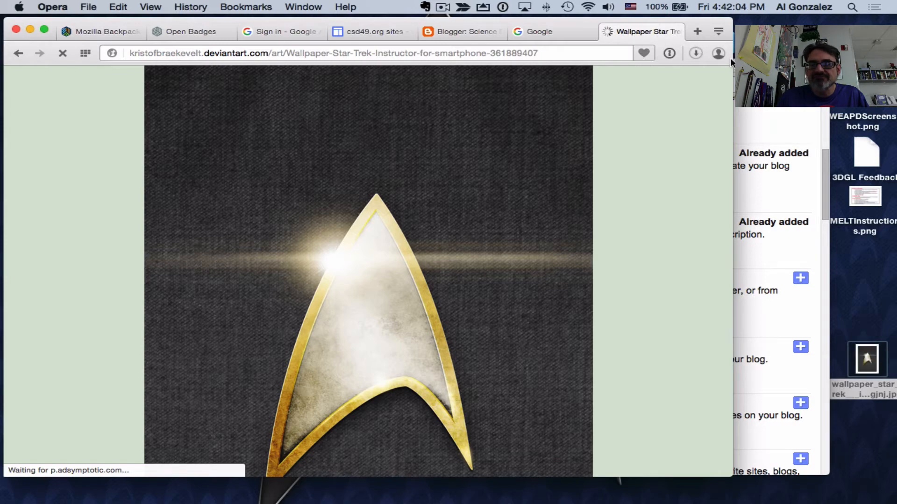
- Return to the gadget chooser, select the Image gadget, and upload the wallpaper_star_trek JPG from the Desktop to it
drag(744, 65, 404, 18)
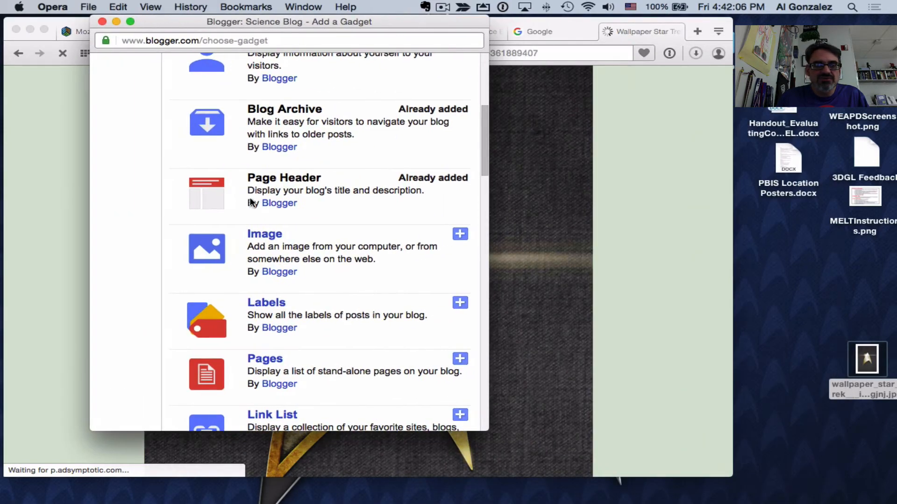
click(265, 236)
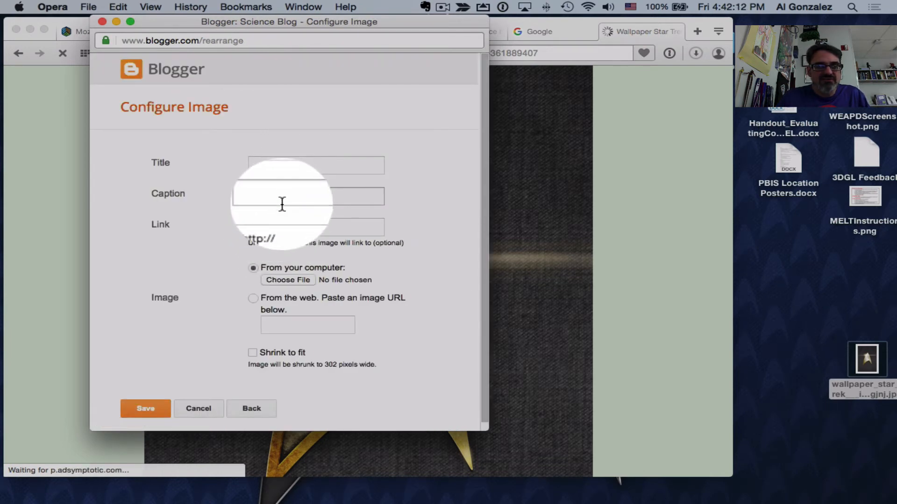
scroll(282, 204, down, 1)
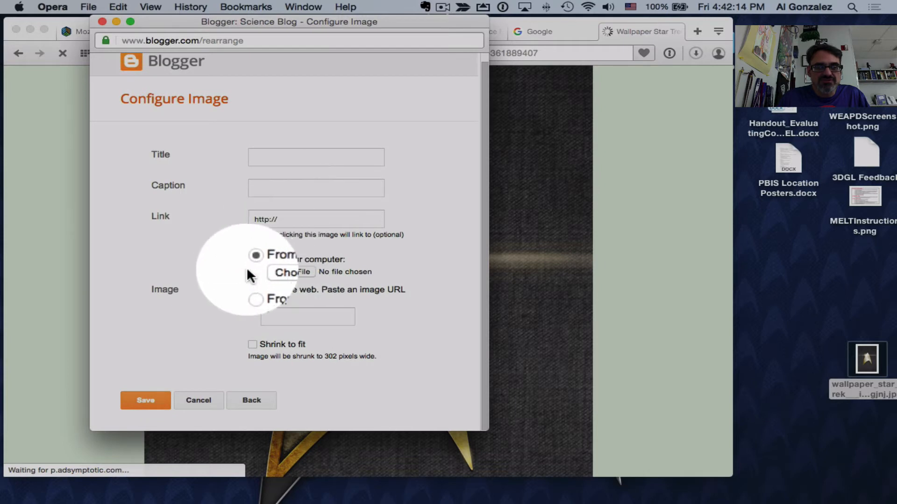
click(286, 276)
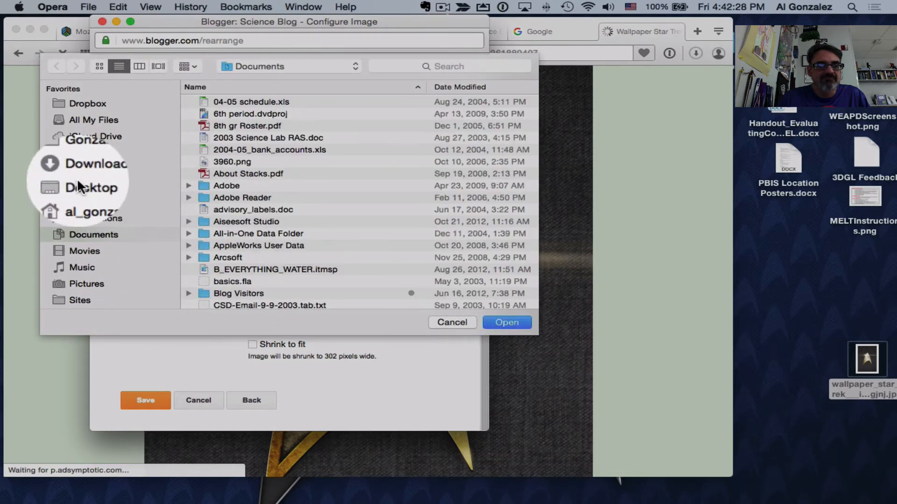
click(94, 185)
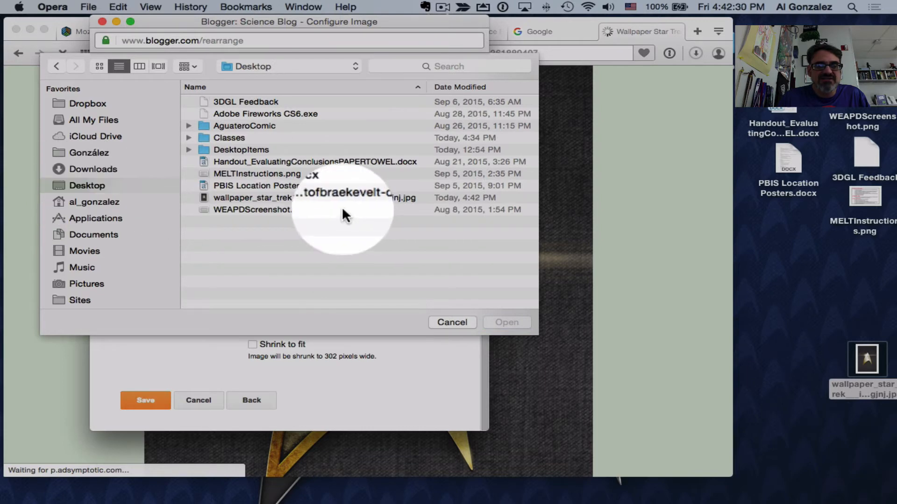
click(212, 197)
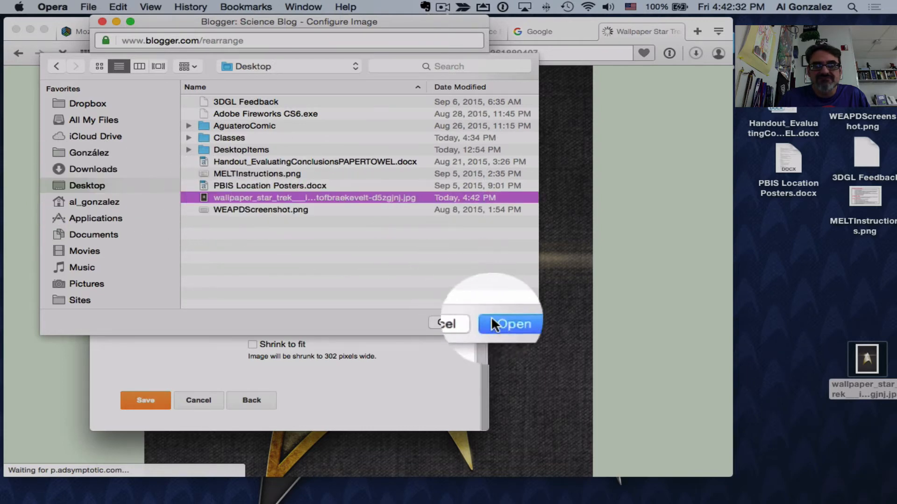
click(503, 321)
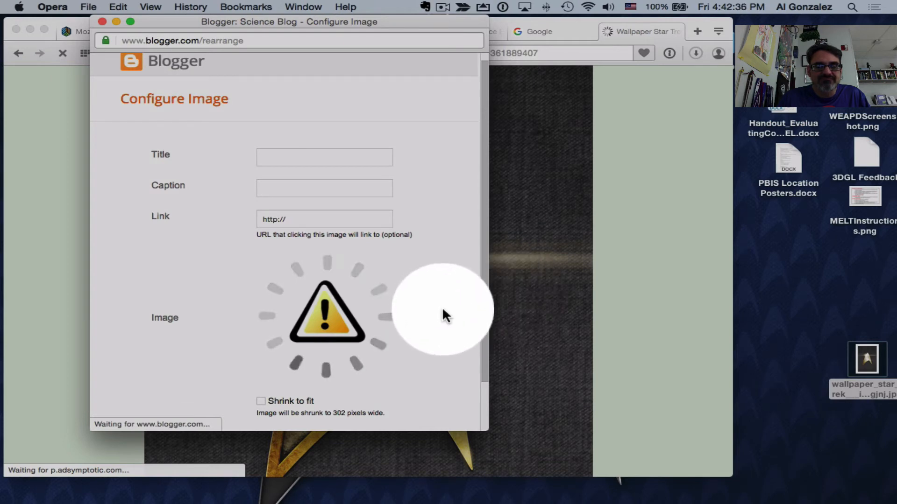
- Enable "Shrink to fit" for the uploaded image and try to save the gadget
scroll(442, 306, down, 3)
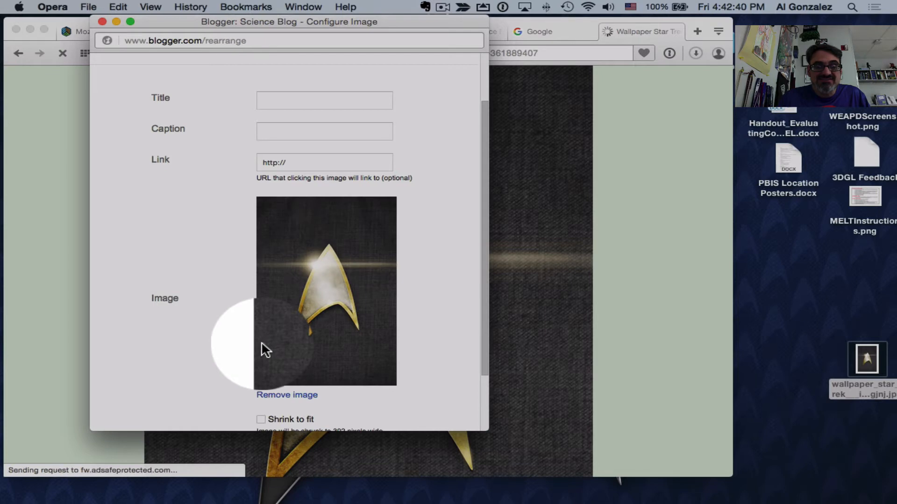
scroll(261, 343, down, 3)
click(258, 341)
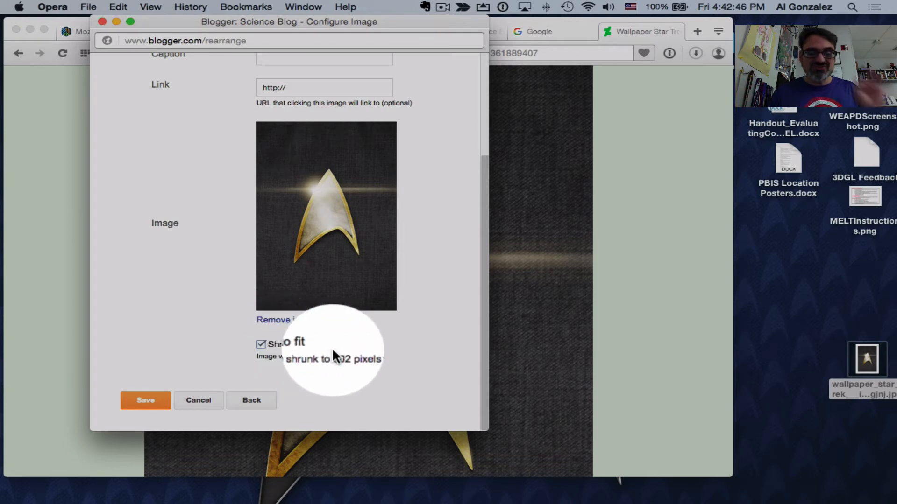
click(149, 408)
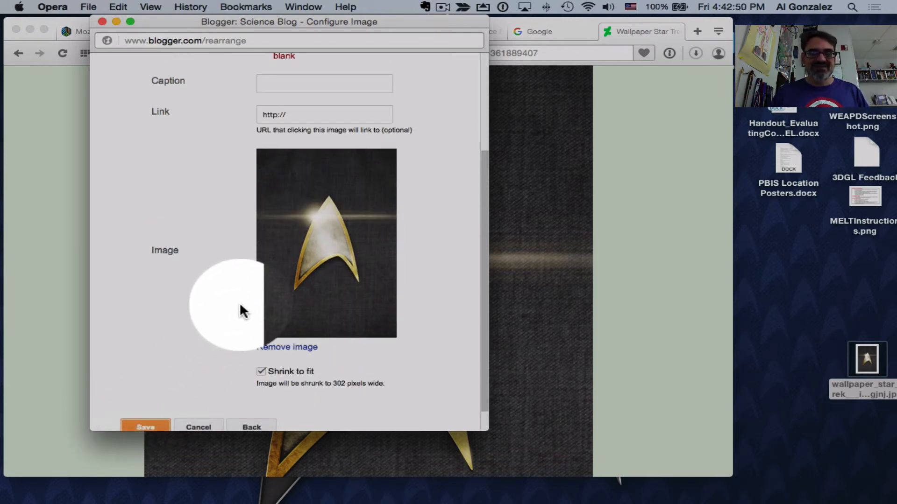
- Title the image gadget "Star Trek", save it, and return to the Science Blog layout page
scroll(240, 302, down, 2)
scroll(216, 317, up, 5)
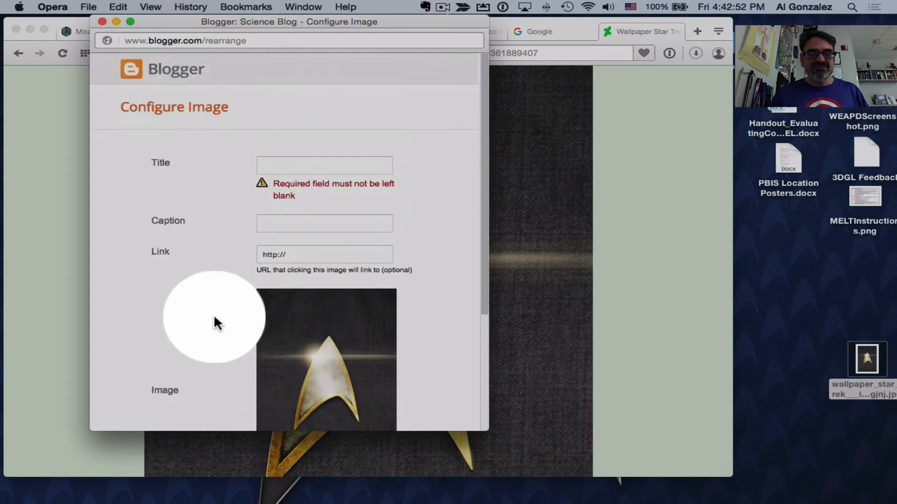
click(295, 167)
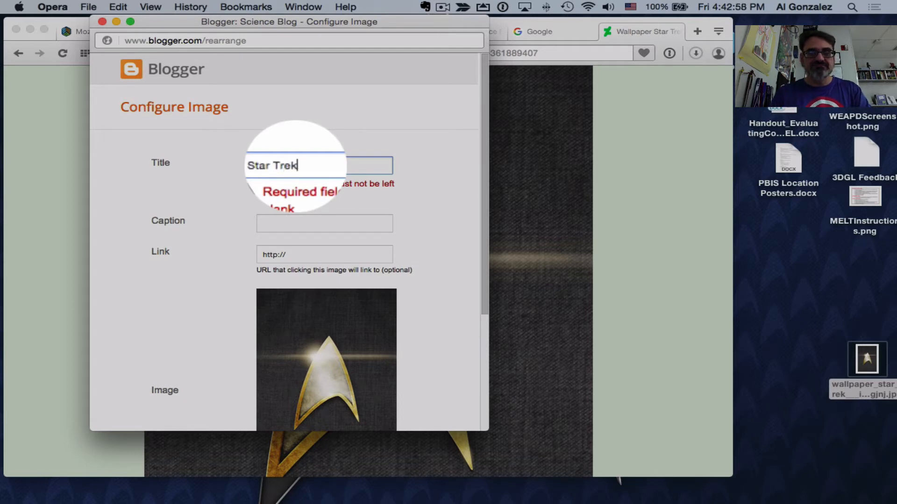
scroll(368, 266, down, 6)
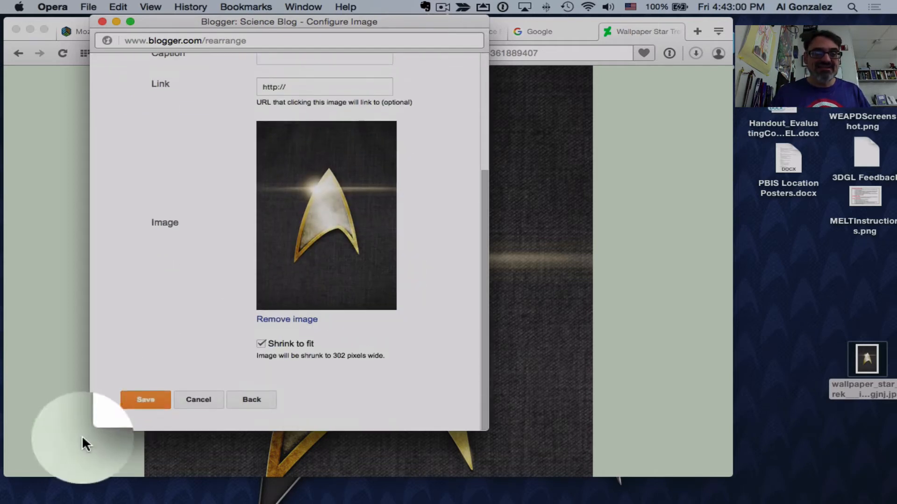
click(137, 399)
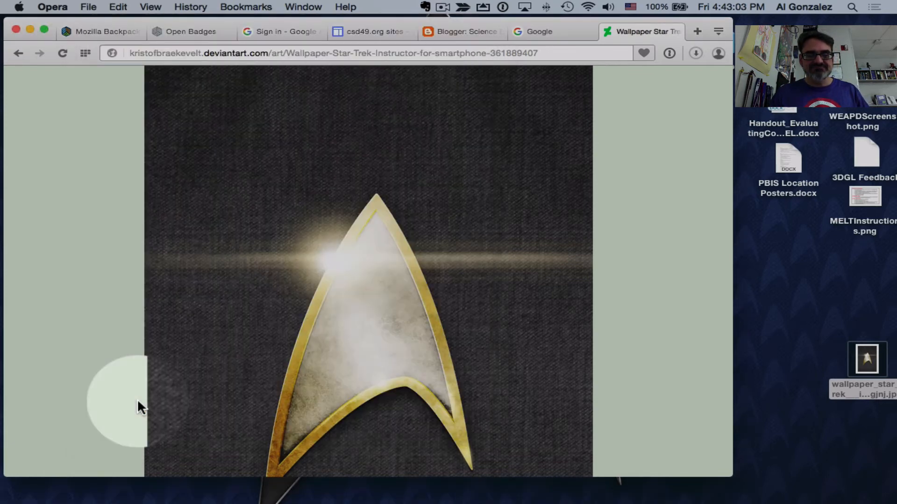
click(467, 34)
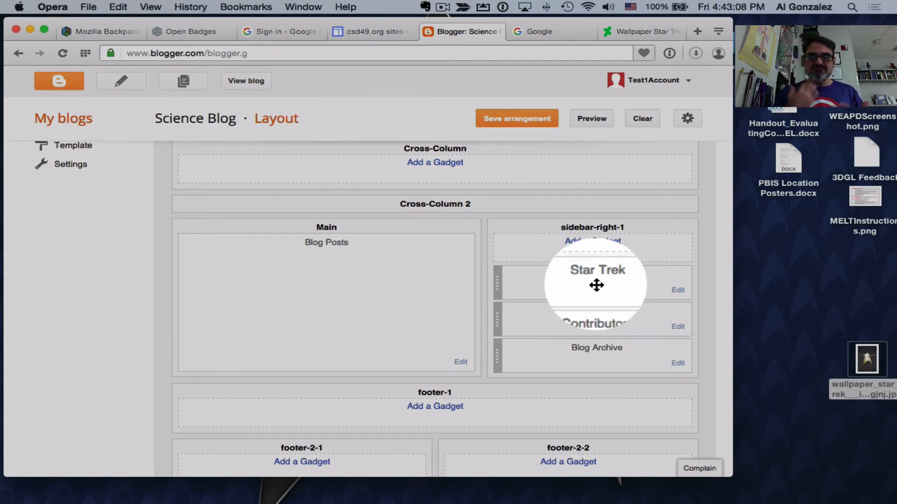
- Move the Star Trek gadget below Blog Archive in sidebar-right-1 and back above Contributors
drag(596, 285, 595, 363)
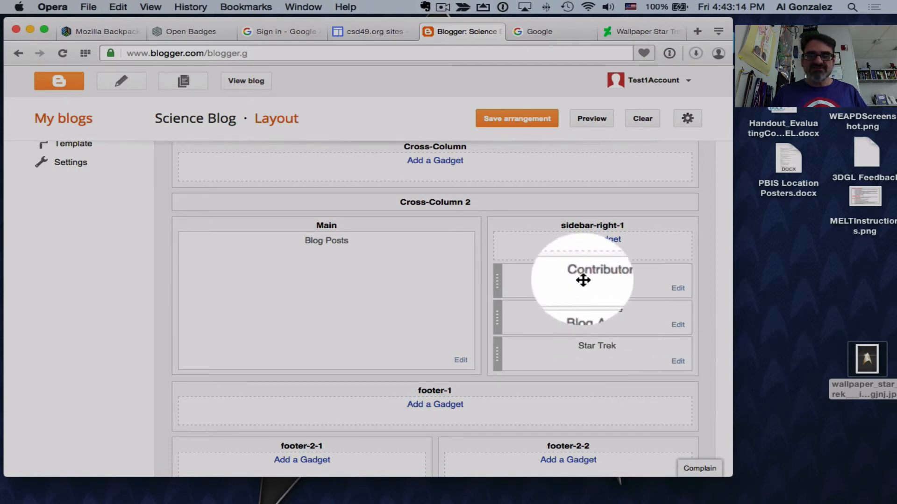
drag(601, 350, 598, 273)
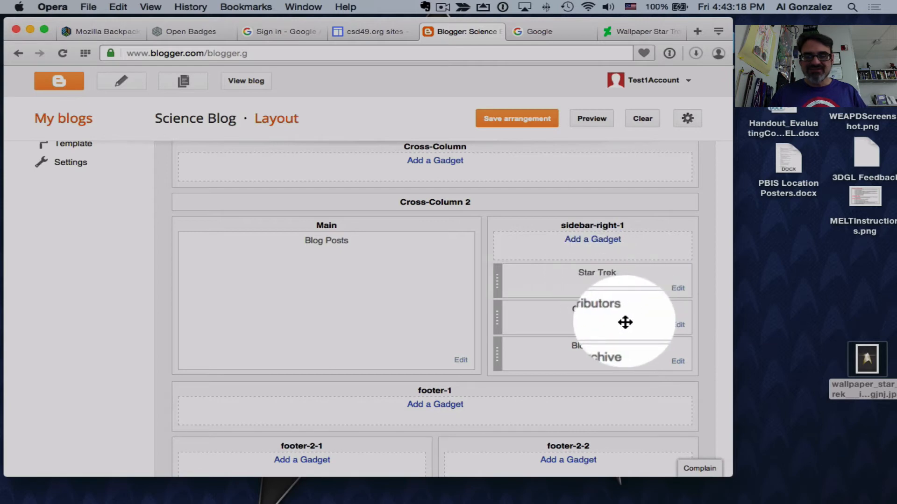
- Remove the Contributors gadget from sidebar-right-1 and confirm its removal
click(678, 323)
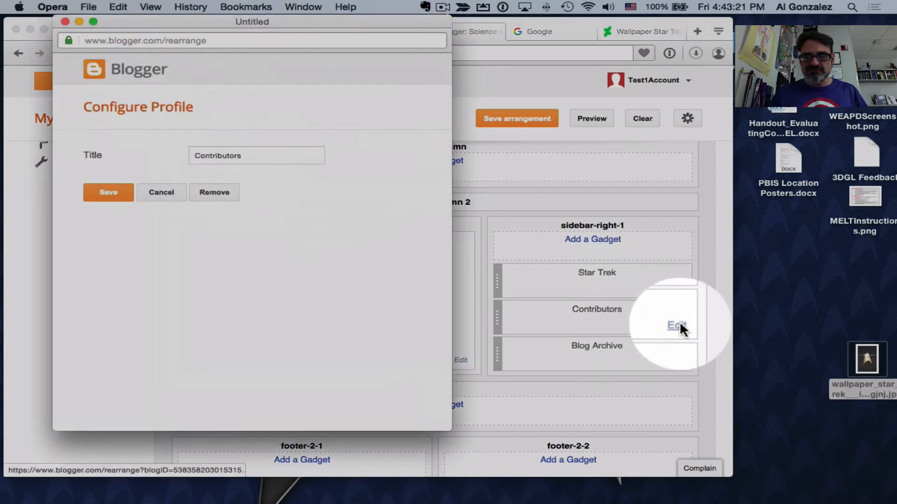
click(217, 194)
click(337, 97)
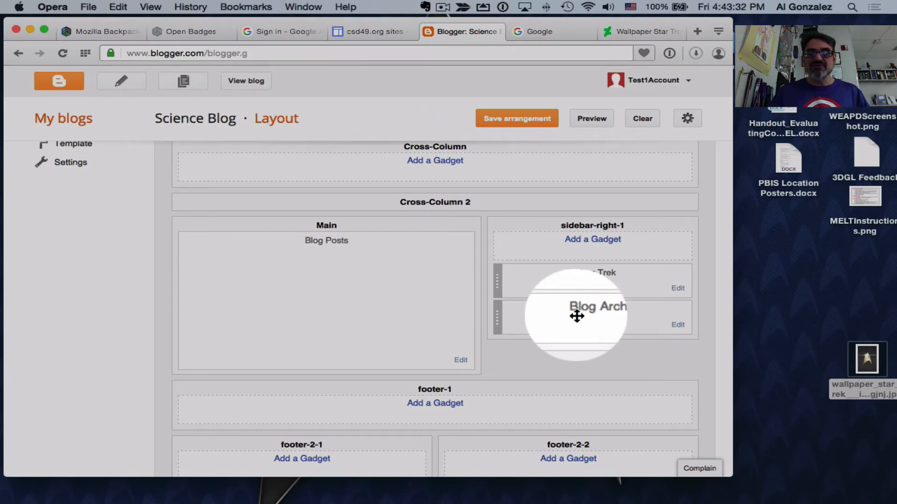
- Open the gadget chooser for sidebar-right-1 and move its window aside to return to the main browser window
click(593, 239)
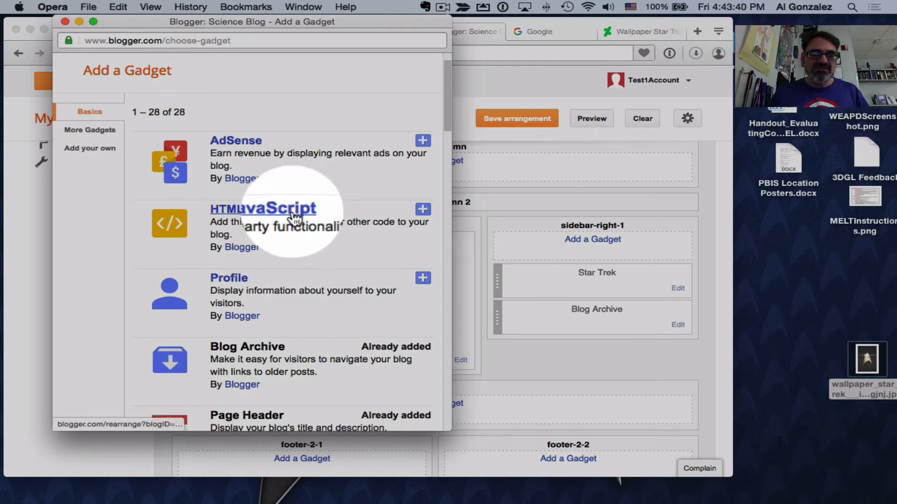
drag(161, 22, 564, 49)
click(331, 128)
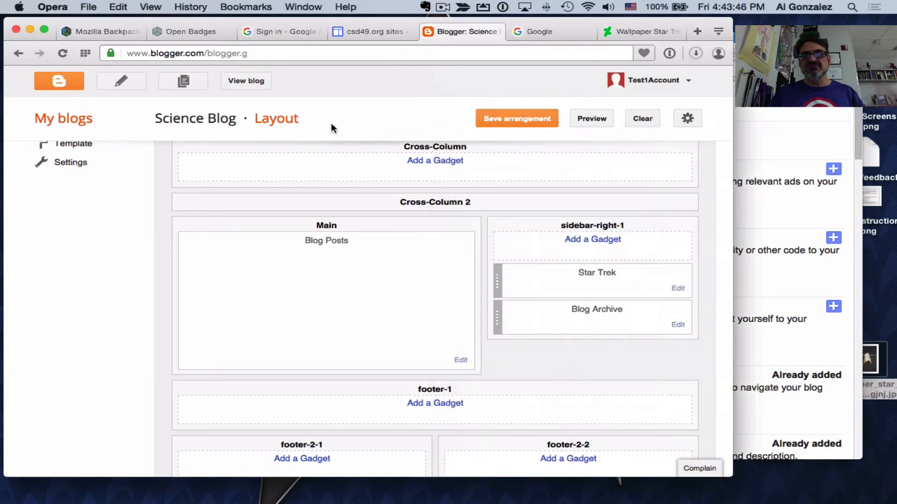
- Search Google for "bunnyhero labs" and open the bunnyherolabs.com site
click(551, 34)
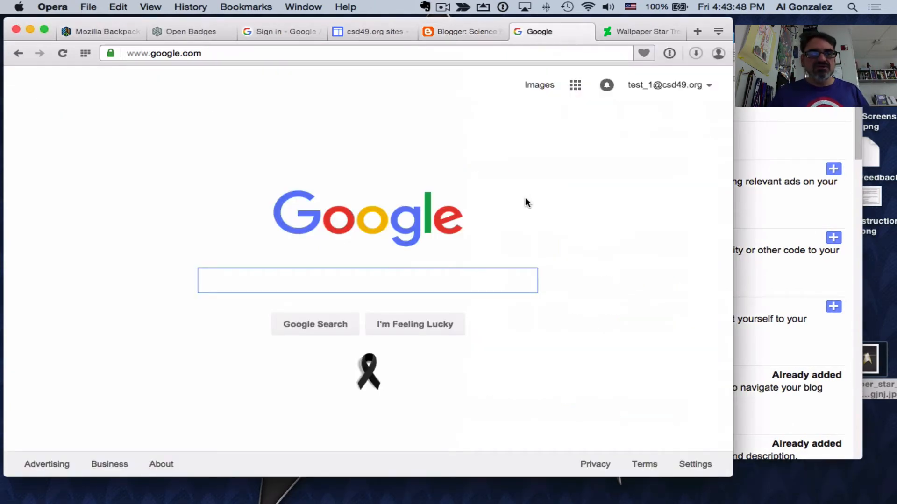
text(bun)
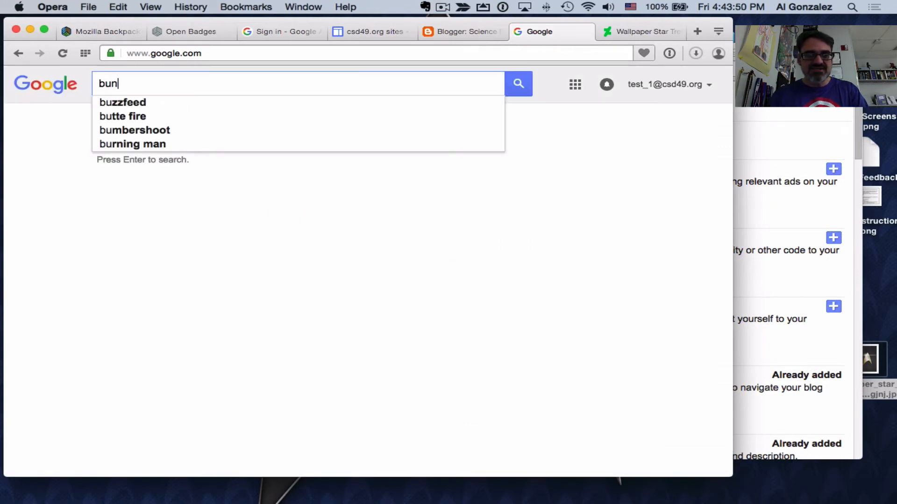
text(nyhero)
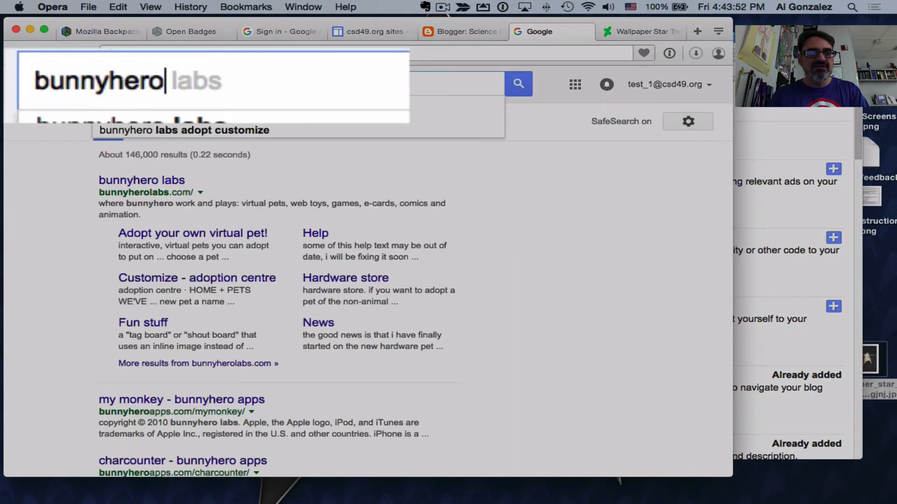
text( labs)
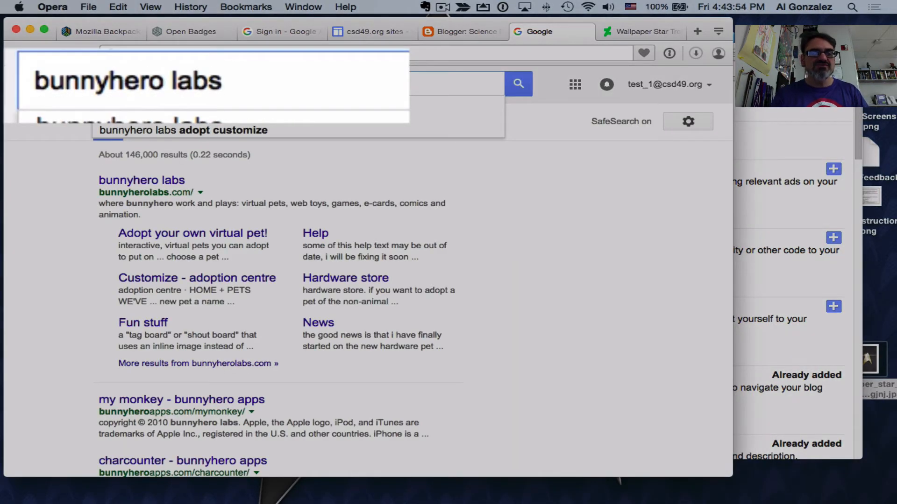
key(Return)
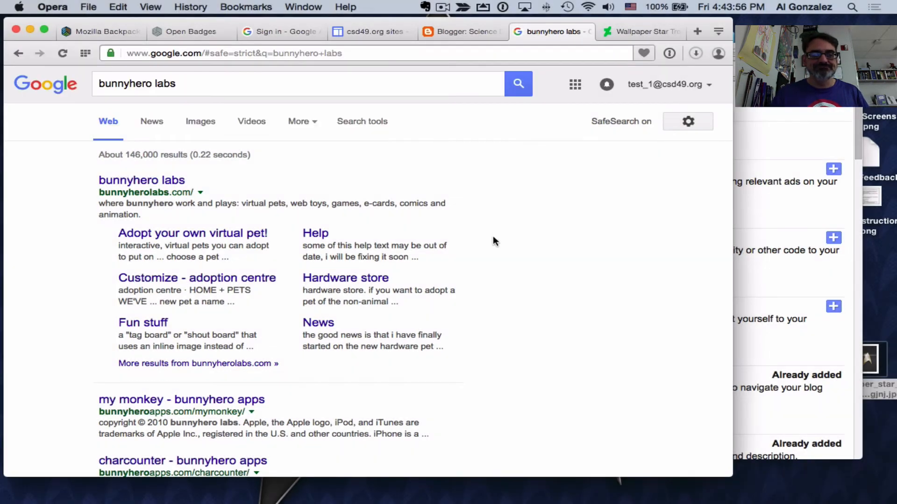
click(154, 183)
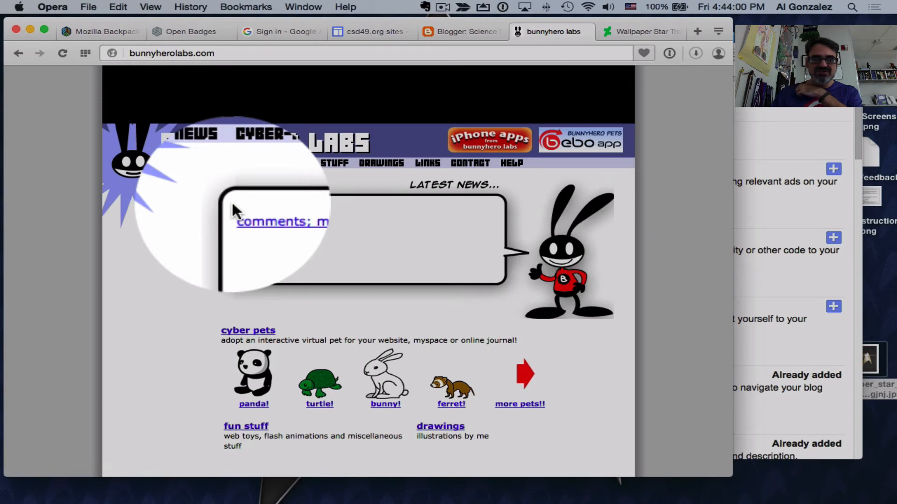
- Open the page with more cyber pets in the adoption centre and browse the pets offered for adoption
scroll(260, 318, down, 3)
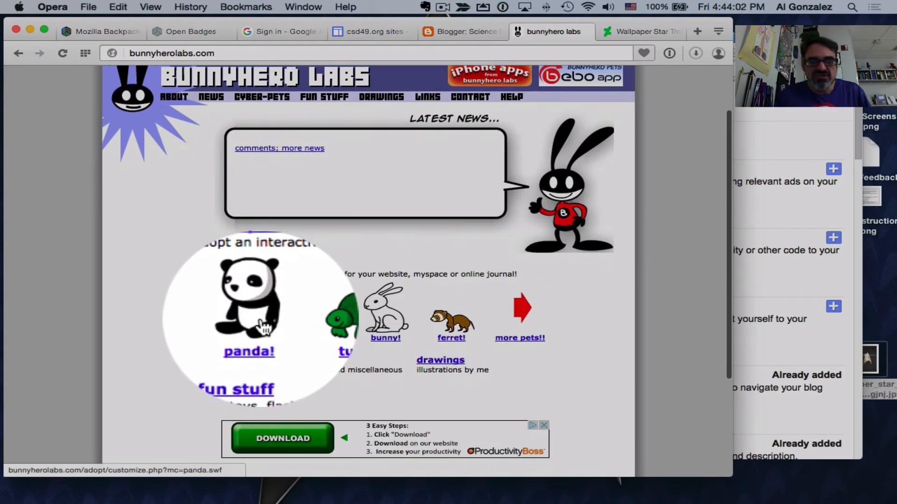
scroll(260, 318, down, 5)
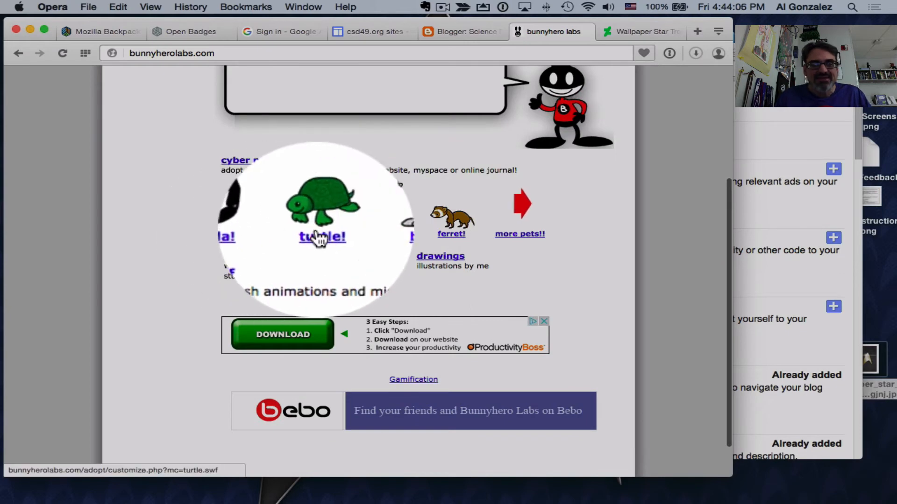
click(517, 238)
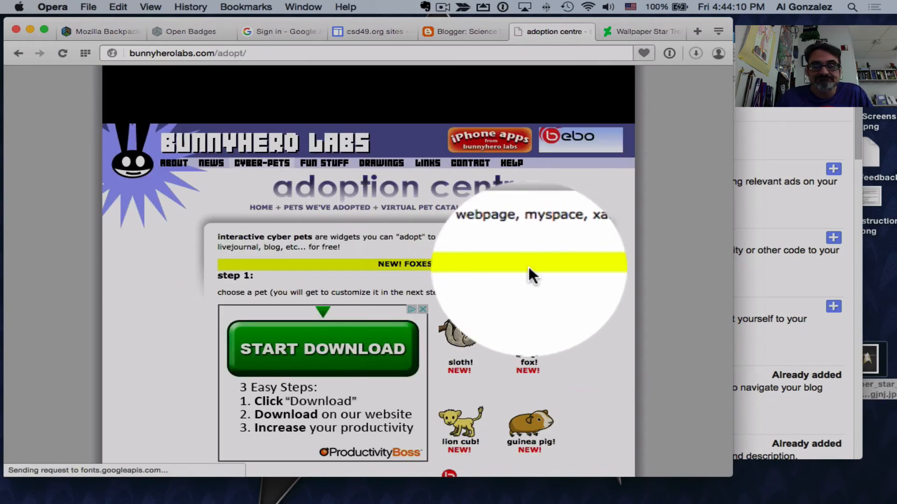
scroll(528, 267, down, 3)
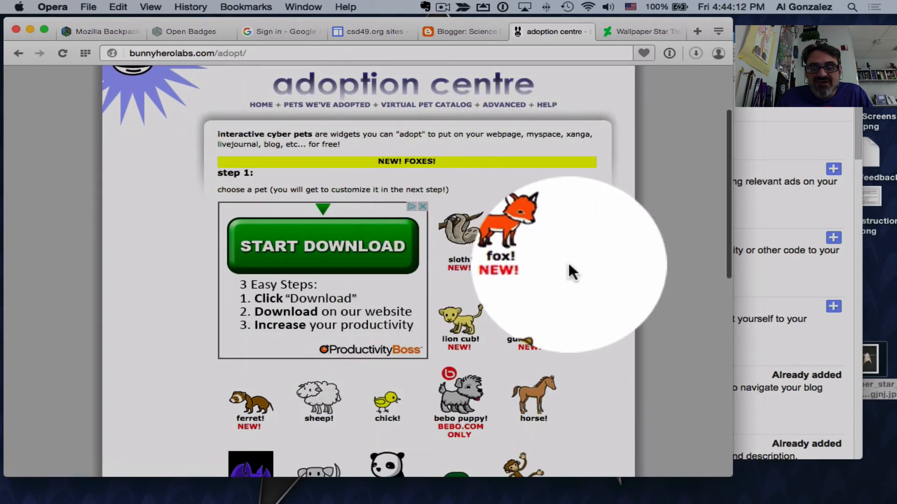
scroll(569, 265, down, 5)
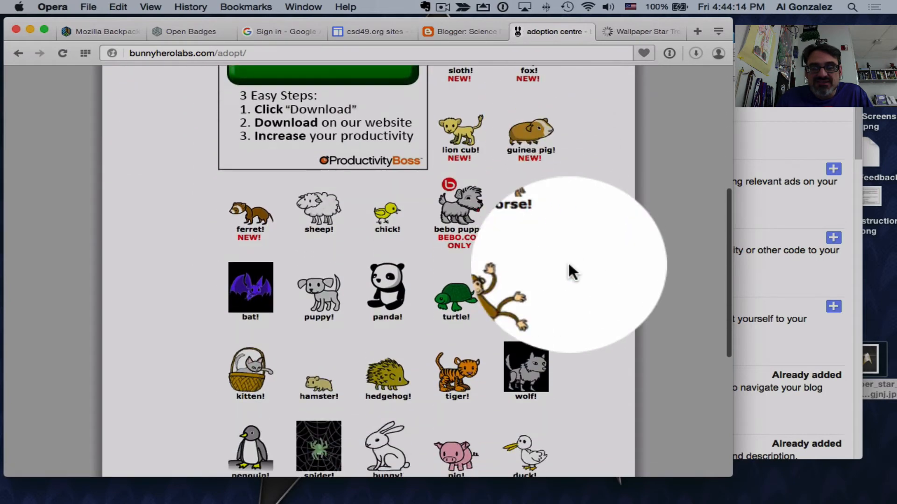
scroll(569, 265, down, 6)
scroll(569, 266, up, 3)
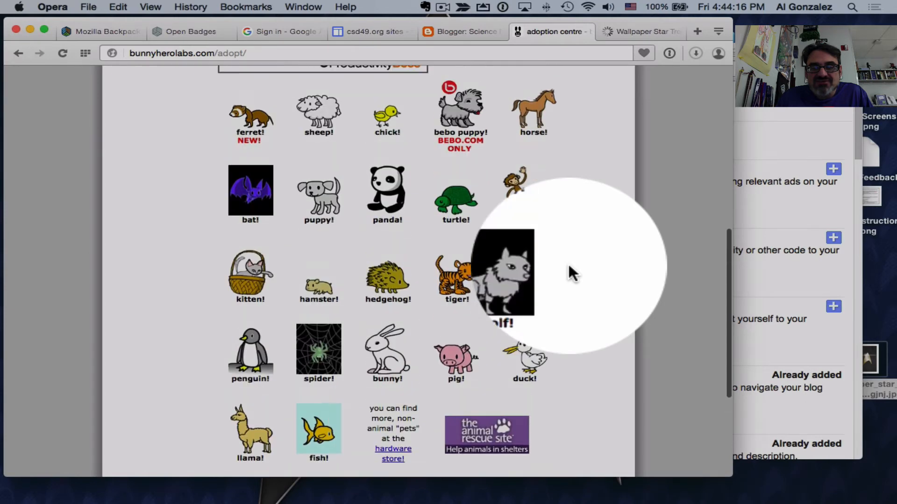
- Choose the monkey for adoption, name it "bananas" and enter the adopter's nickname
click(524, 174)
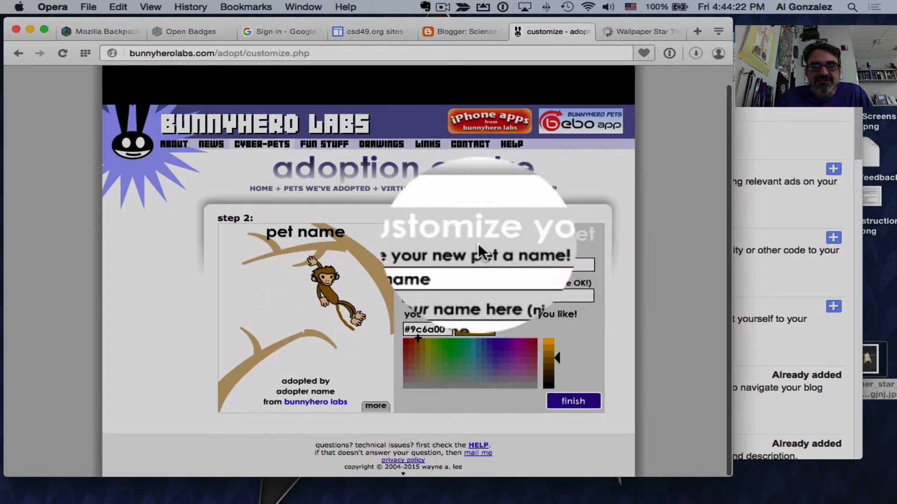
drag(457, 262, 394, 265)
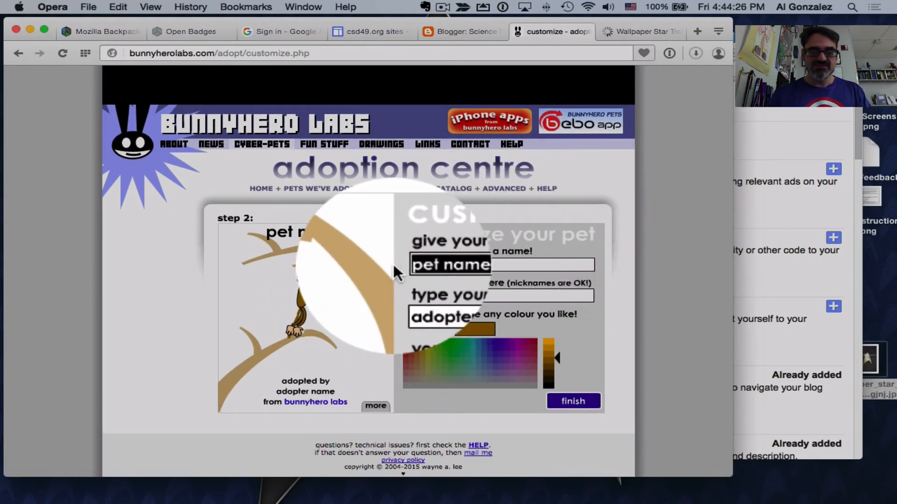
text(bann)
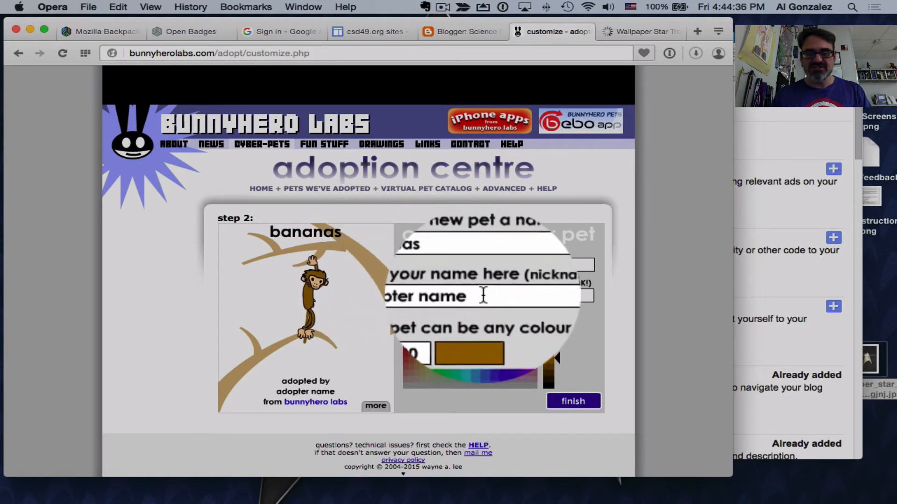
drag(482, 295, 390, 294)
text(mr.)
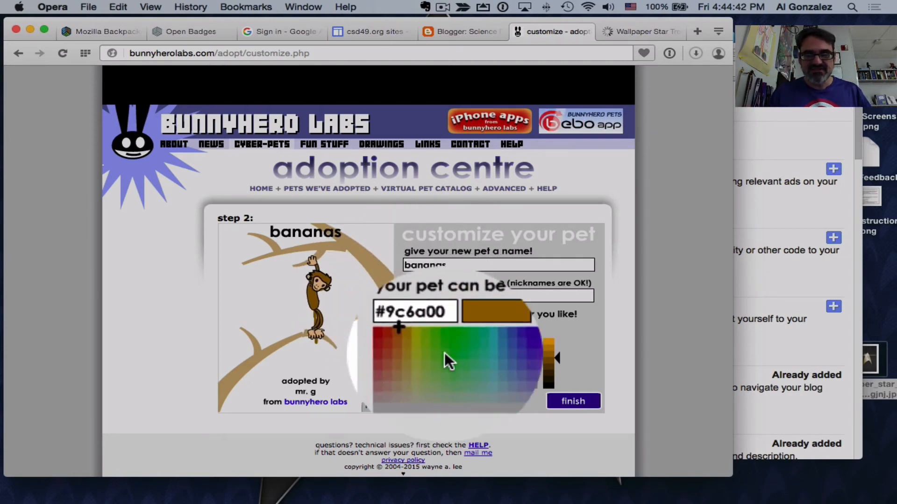
- Try purple for the monkey, set its colour to brown #9c660c and finish the customization
click(495, 349)
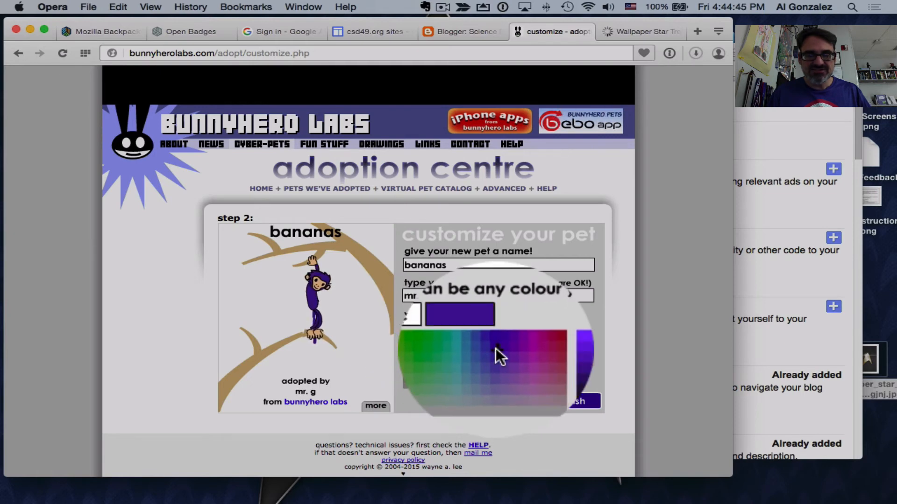
click(416, 341)
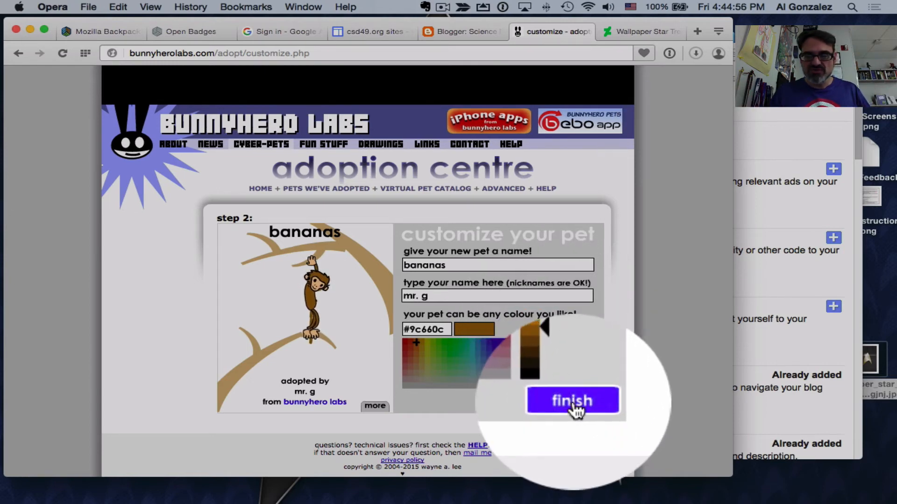
click(575, 398)
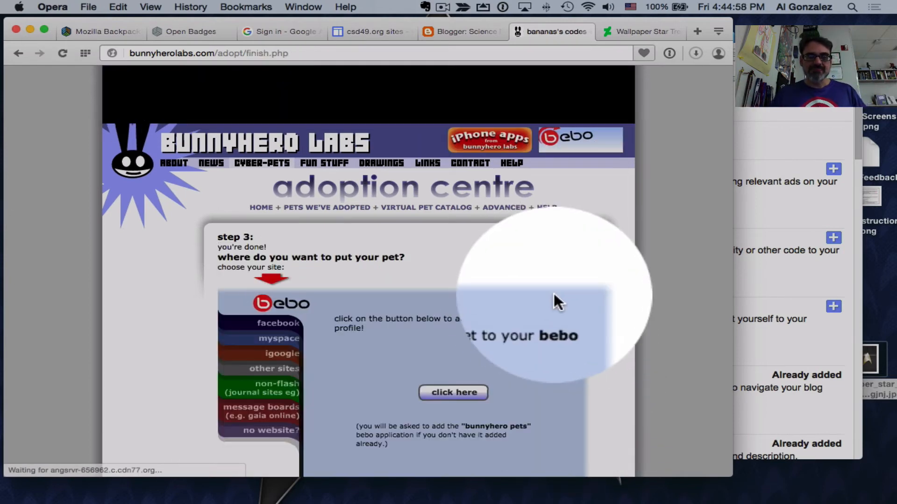
- Choose other sites as the pet's destination and copy its embed code
scroll(554, 294, down, 3)
scroll(554, 294, down, 1)
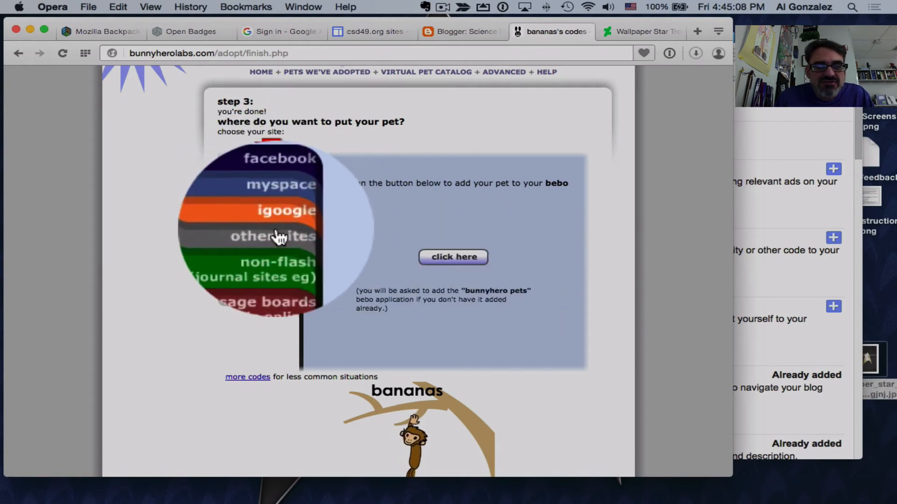
click(278, 236)
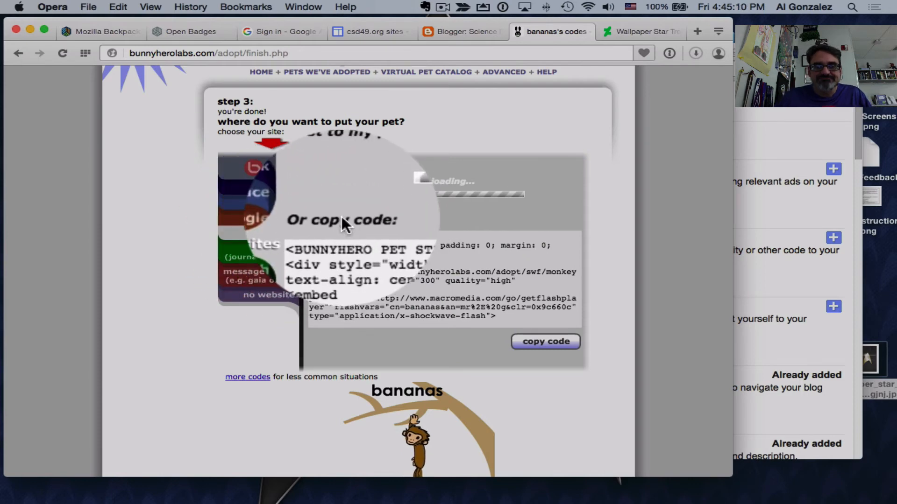
click(372, 249)
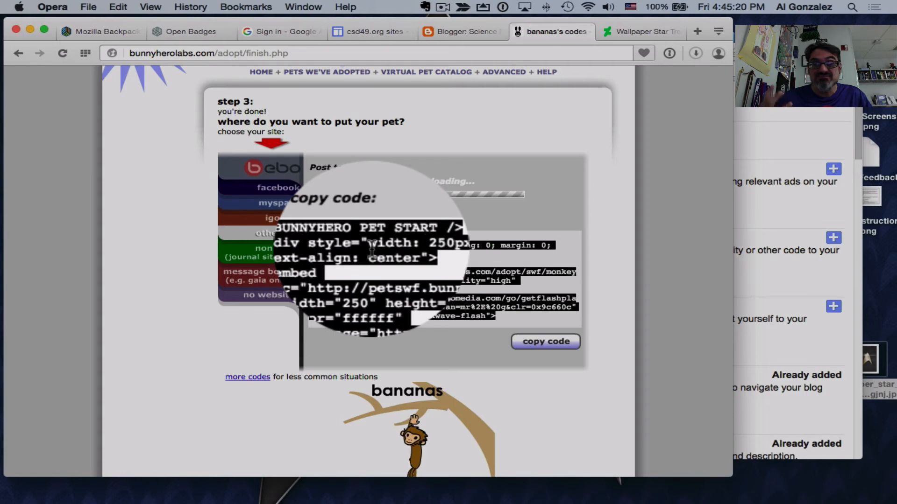
click(537, 342)
scroll(467, 187, down, 5)
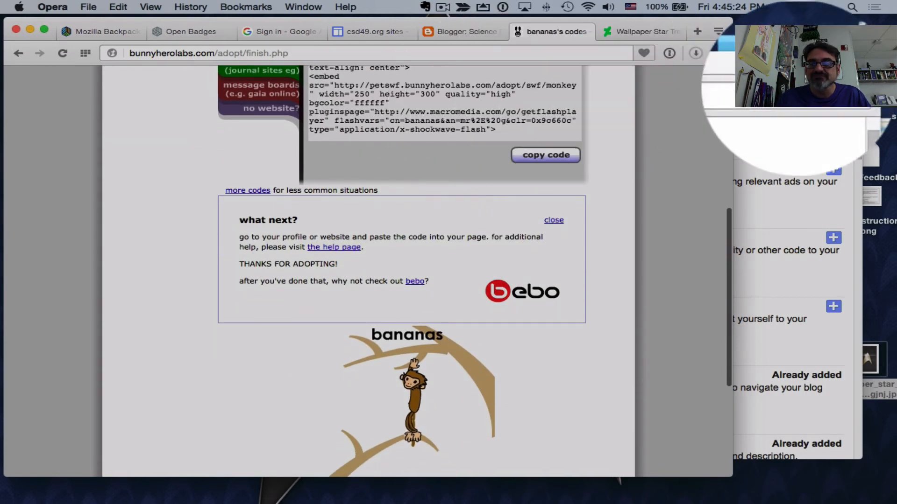
- Return to the gadget chooser, add an HTML/JavaScript gadget titled "My Pet" with the copied pet code as content, and save it
click(789, 87)
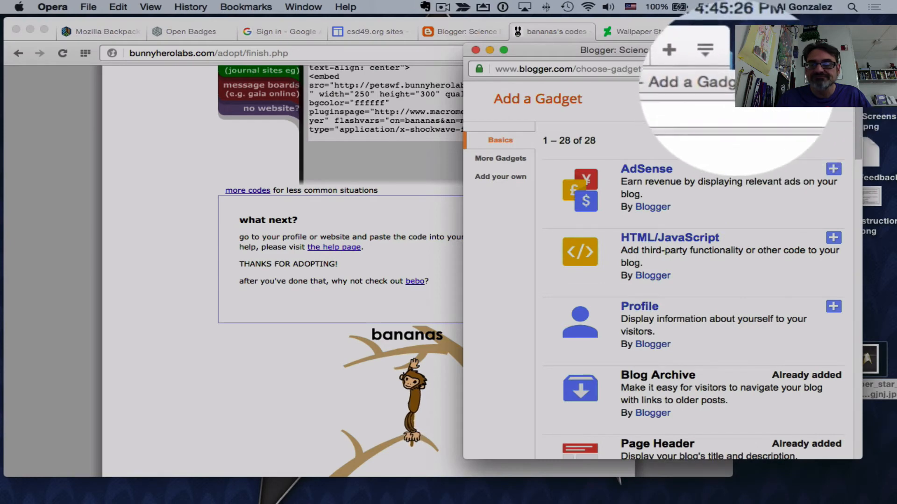
drag(728, 49, 638, 45)
click(567, 234)
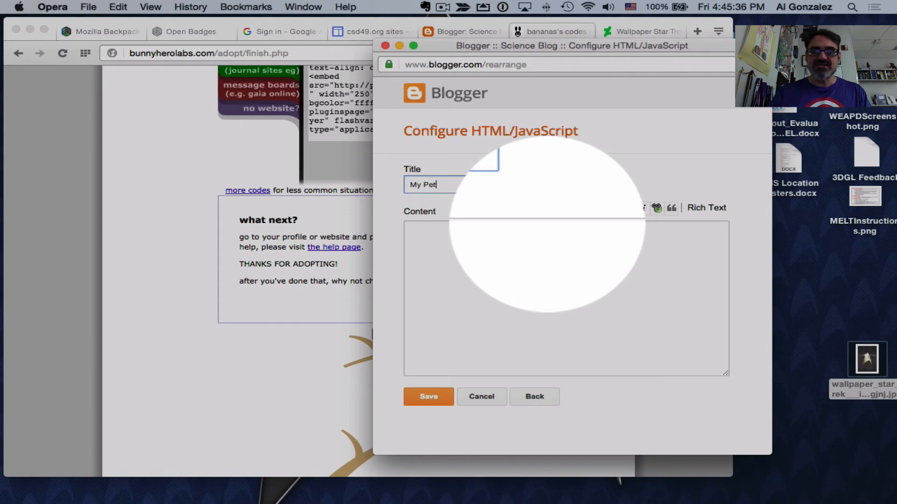
click(555, 265)
key(super+v)
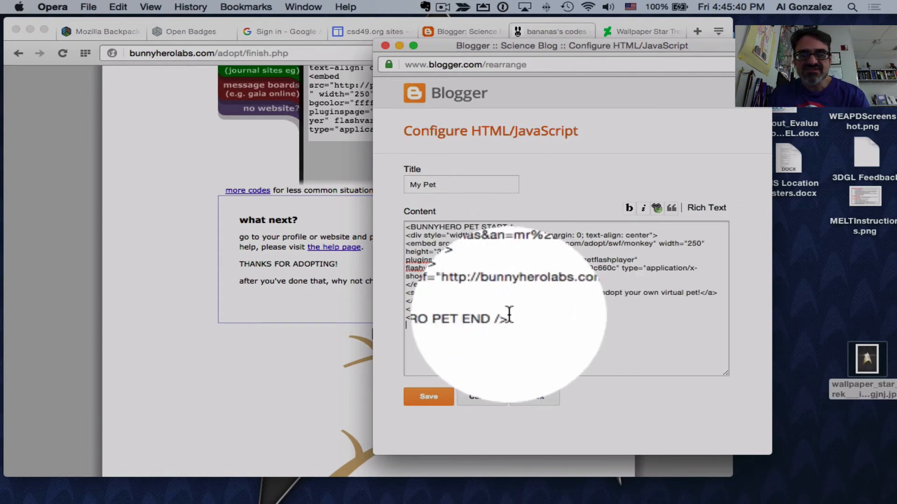
scroll(487, 319, up, 1)
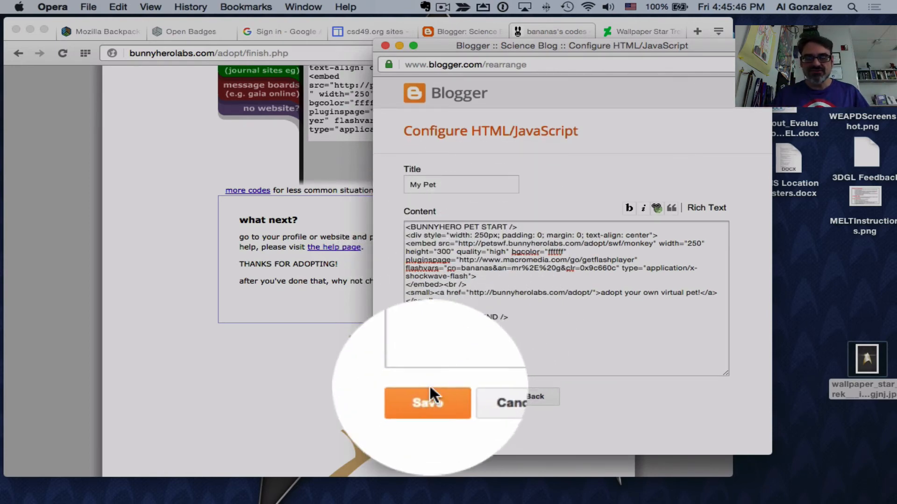
click(428, 396)
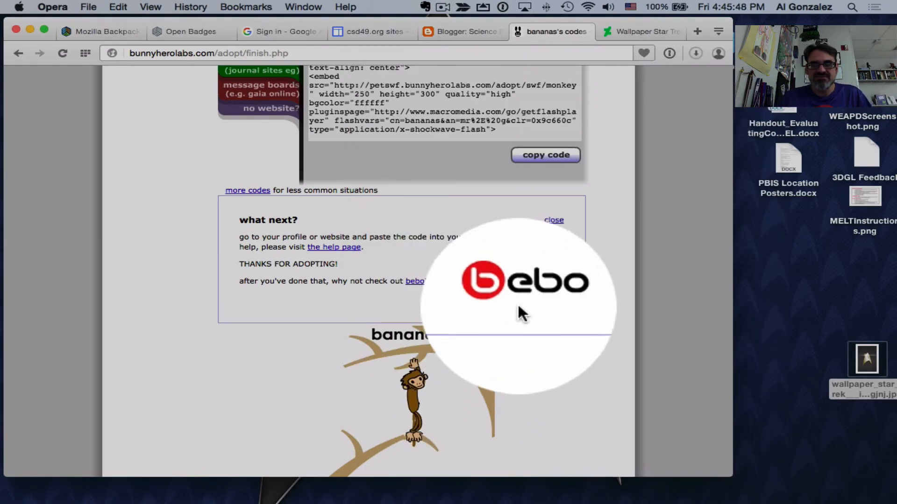
- Return to the Science Blog layout page and save the arrangement
scroll(518, 302, up, 10)
click(462, 32)
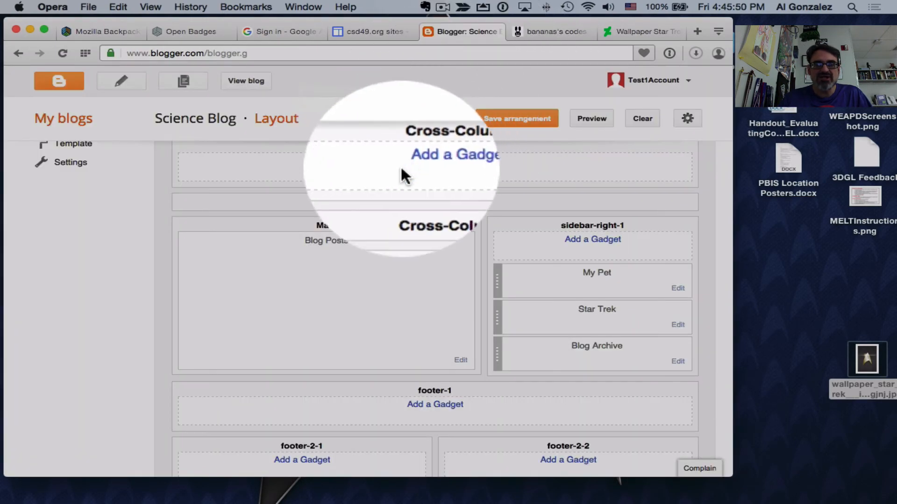
click(516, 122)
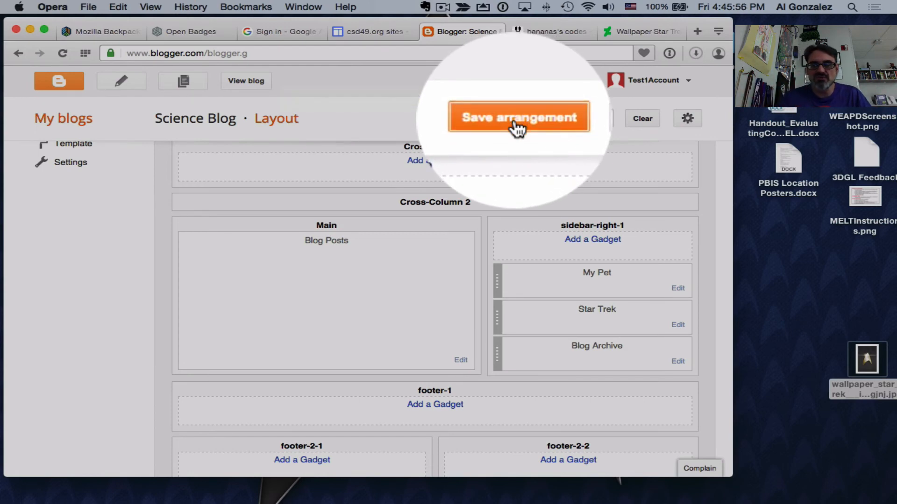
- View the published blog to examine the My Pet, Star Trek and Blog Archive gadgets, and try interacting with the monkey
click(246, 81)
scroll(446, 263, down, 5)
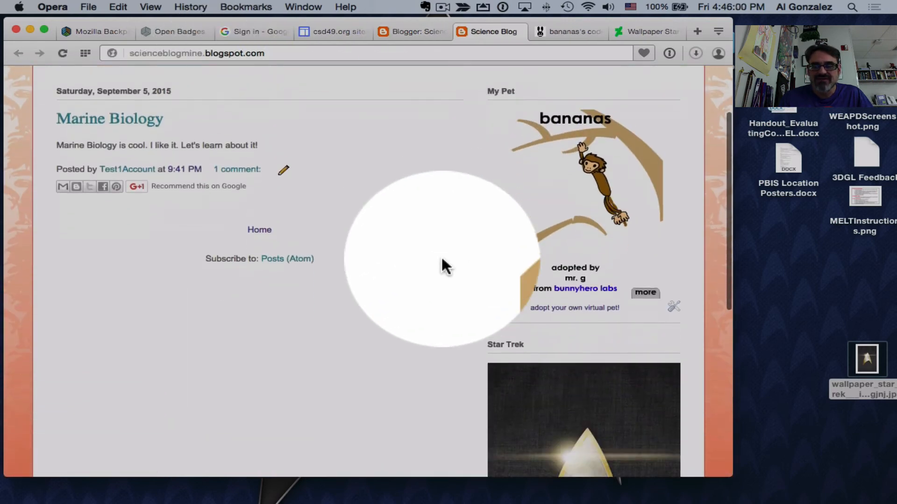
scroll(440, 260, down, 6)
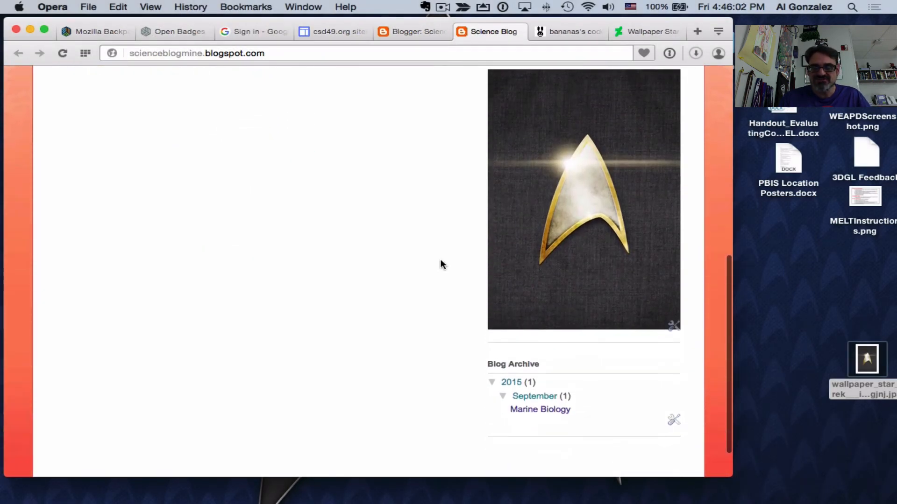
scroll(441, 260, up, 4)
scroll(441, 264, up, 4)
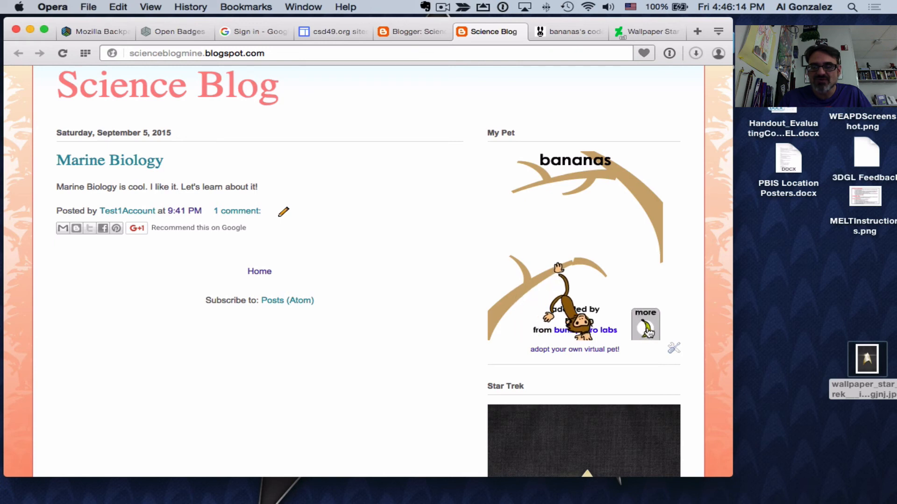
click(616, 282)
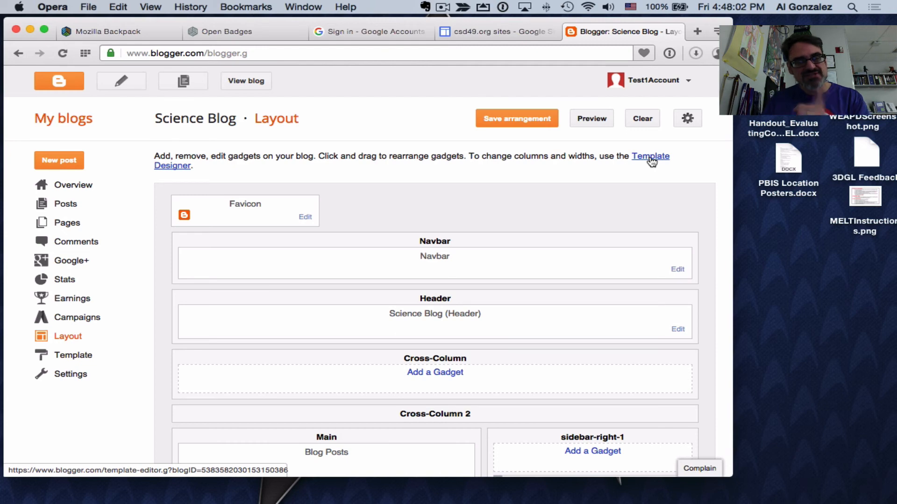
- Add a Text gadget to sidebar-right-1 and title it "About Me"
scroll(582, 291, down, 3)
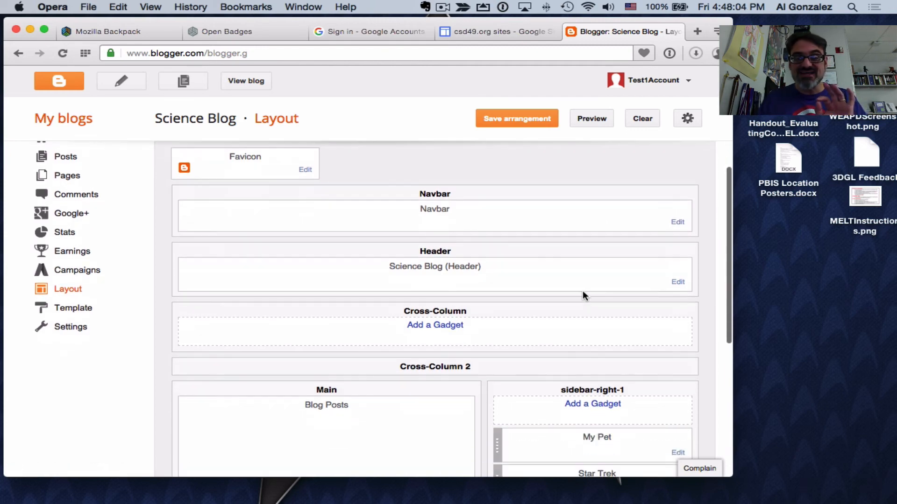
scroll(582, 295, down, 2)
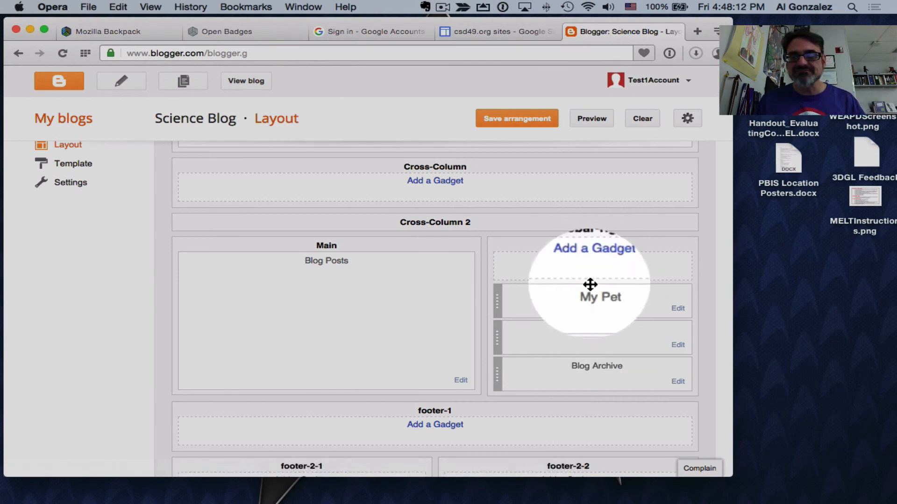
click(589, 261)
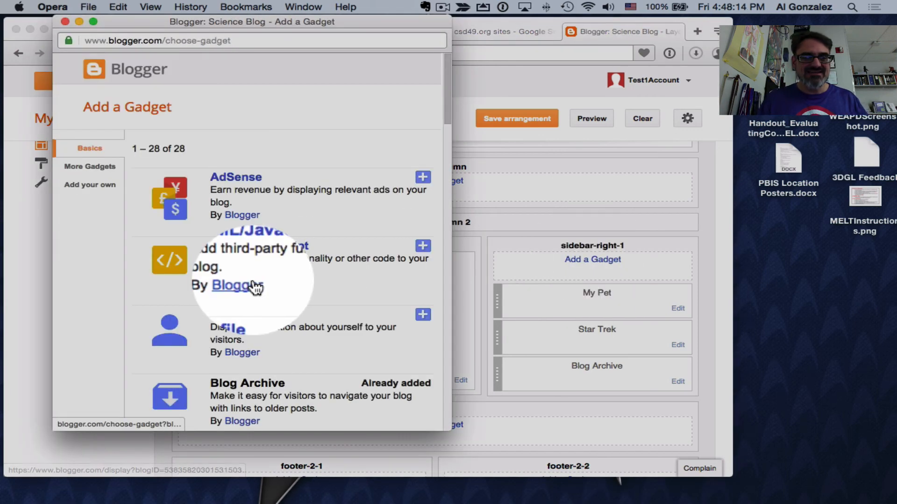
scroll(250, 283, down, 5)
scroll(249, 284, down, 8)
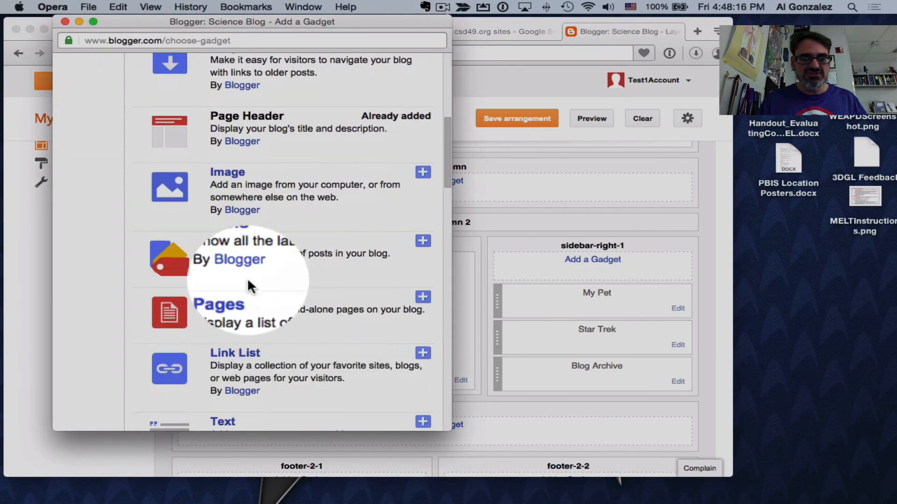
click(219, 239)
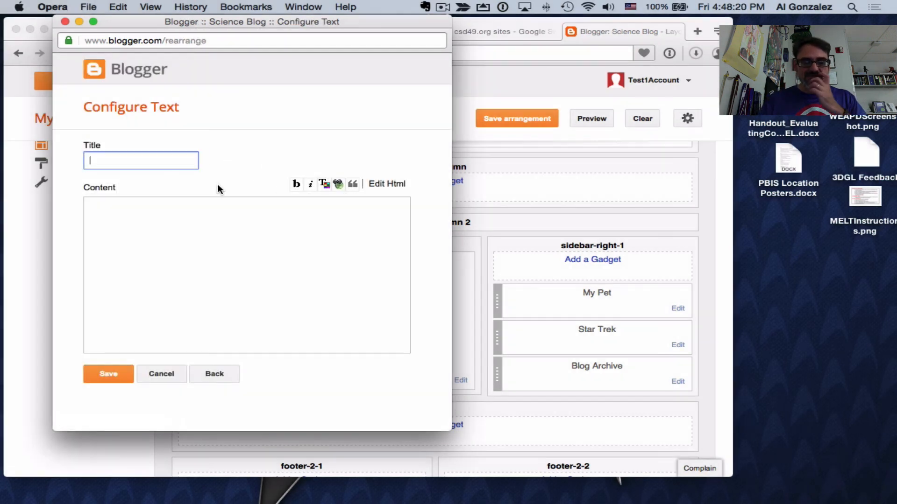
text(About Me)
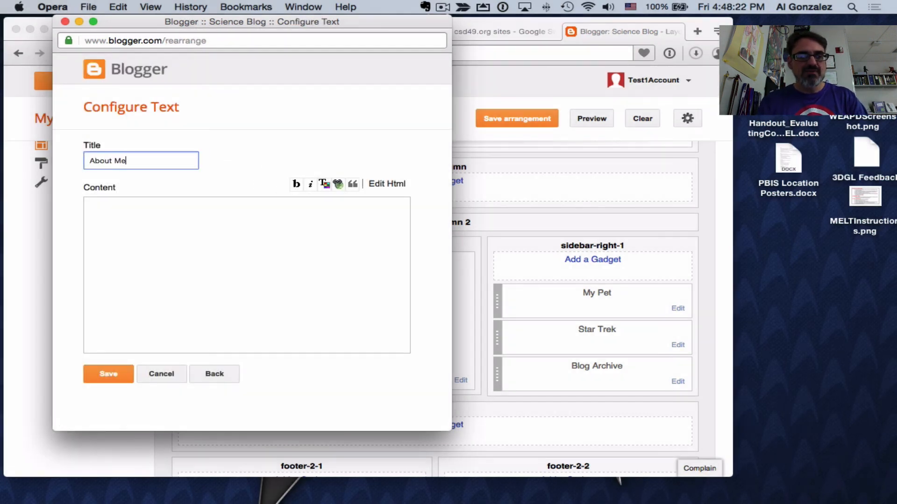
click(108, 373)
- Enter "I'm a 6th grade student in the Pacific Northwest." as the content of the About Me text gadget
click(220, 257)
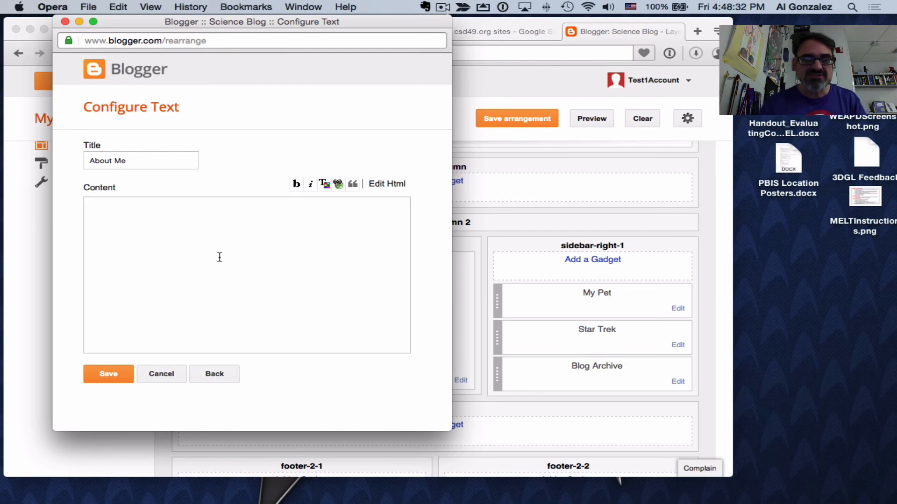
text(I'm a 6th grade student in)
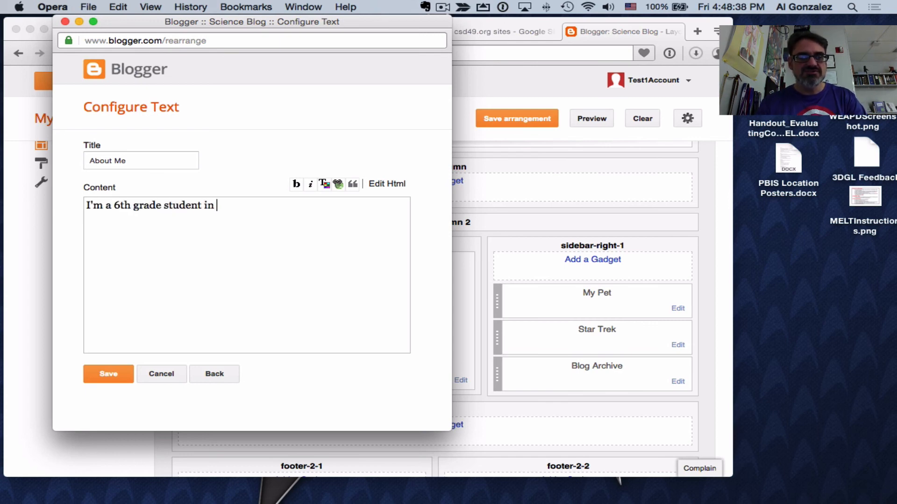
text(the Pacific)
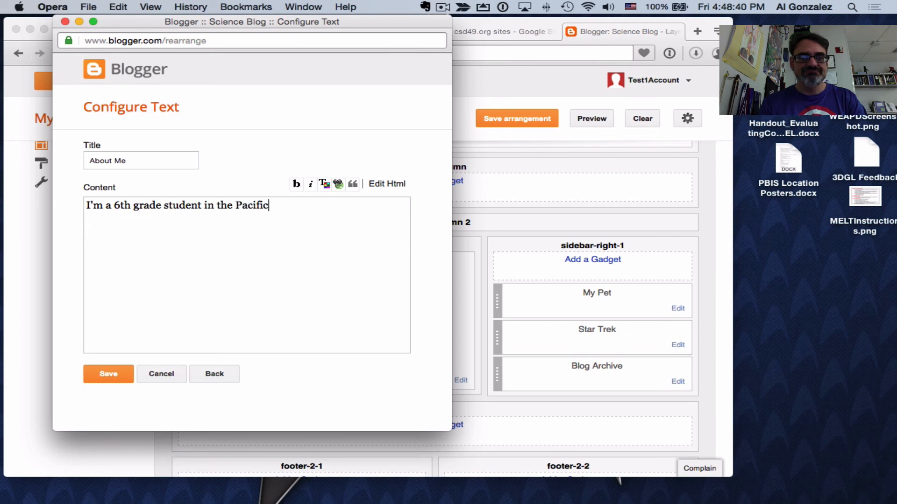
text( Northwest.)
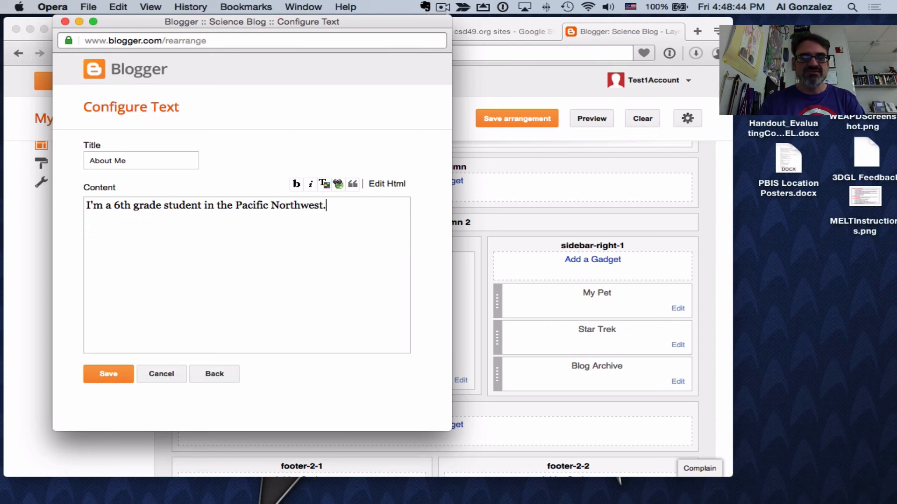
- Append "I like to play soccer and football and I enjoy going to the beach." to the content and save the gadget
text( I like to play so)
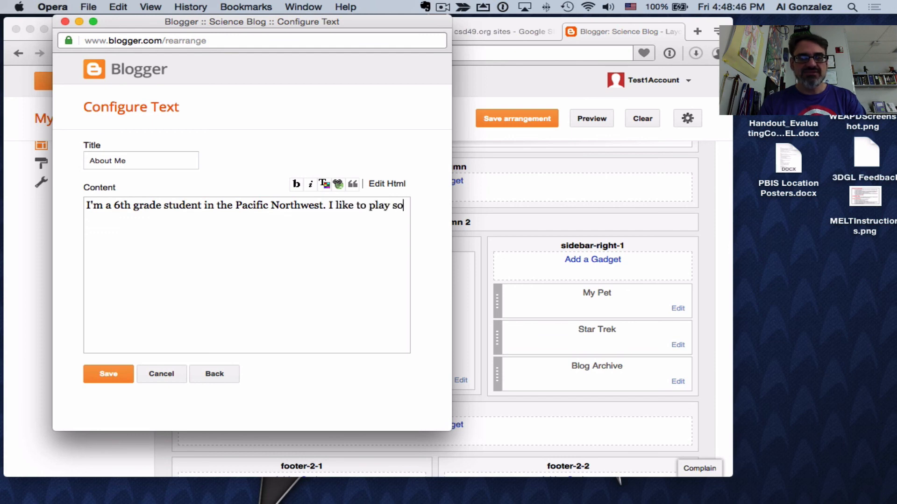
text(ccer and foot)
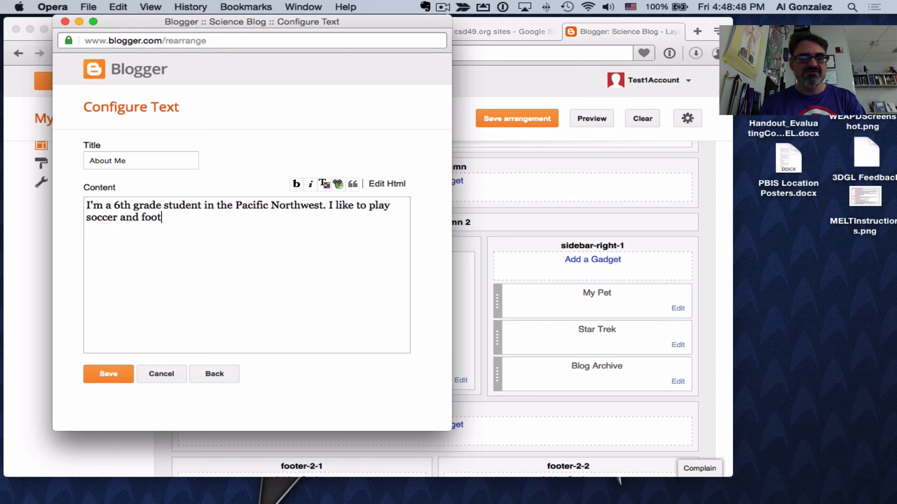
text(ball and )
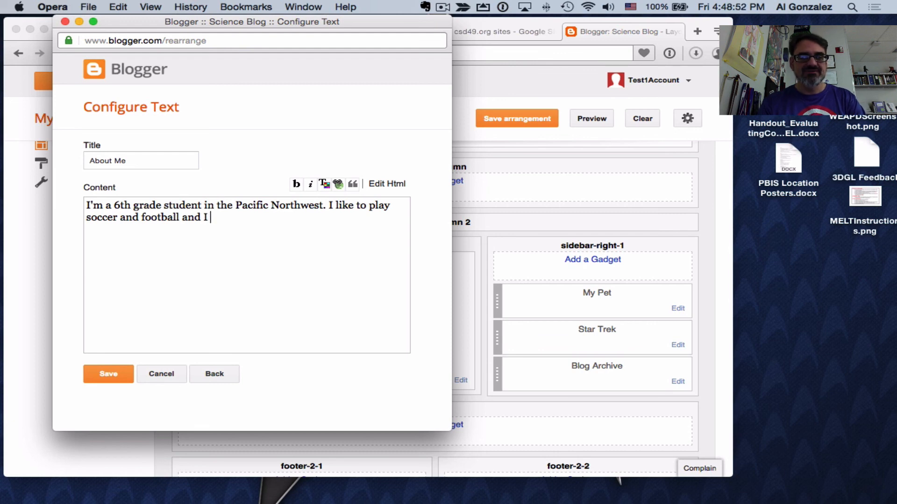
text(I enjoy goi)
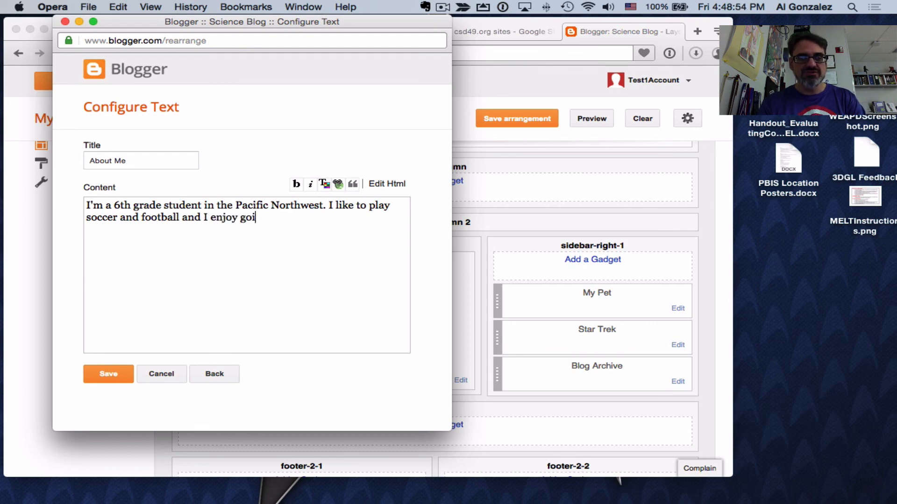
text(ng to the beach.)
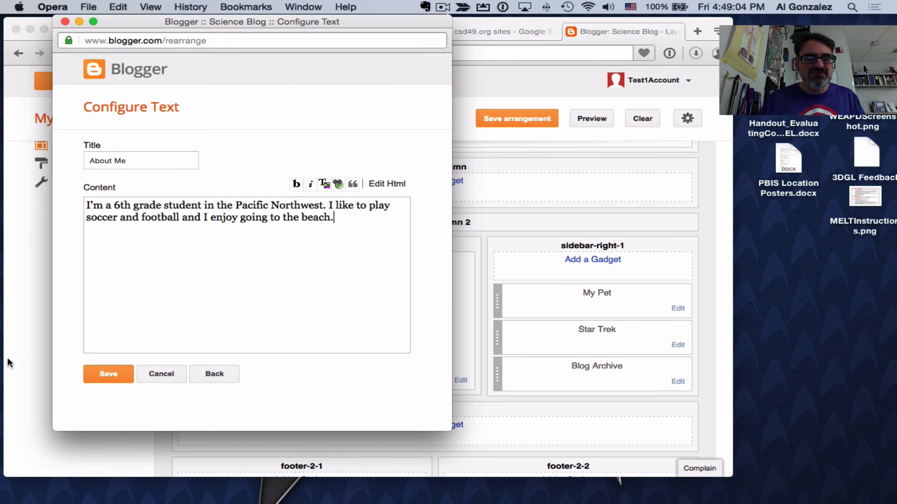
click(112, 374)
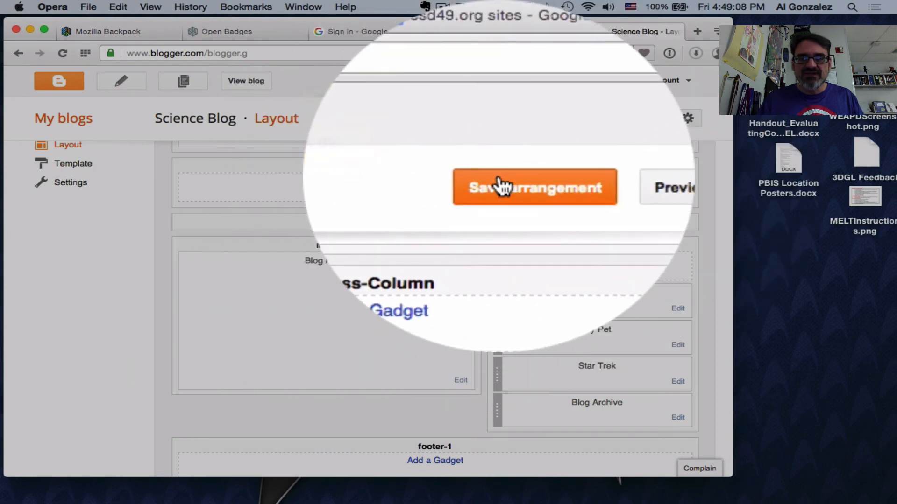
- Save the Science Blog layout arrangement with the About Me gadget at the head of sidebar-right-1
click(502, 187)
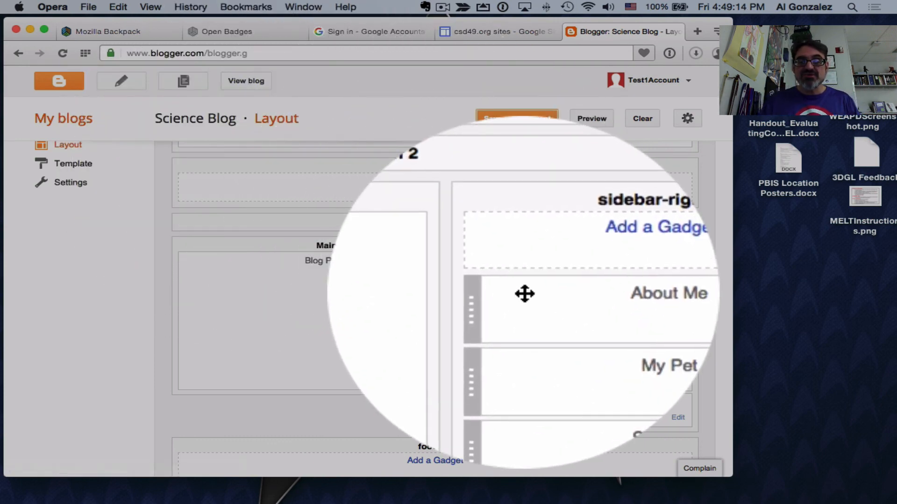
mouse_move(524, 293)
mouse_down()
mouse_move(532, 328)
mouse_move(534, 297)
mouse_move(534, 329)
mouse_move(537, 297)
mouse_up()
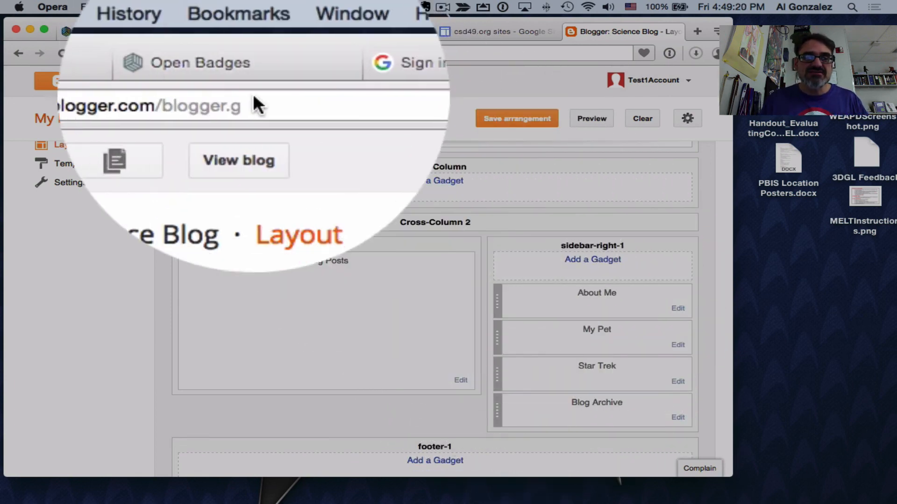
- View the published blog to examine the About Me text above the My Pet and Star Trek gadgets
click(247, 83)
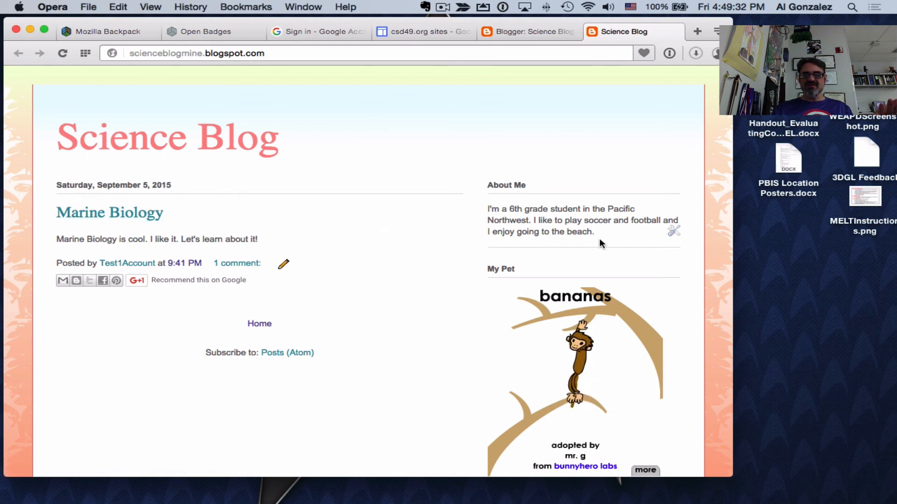
scroll(592, 225, down, 10)
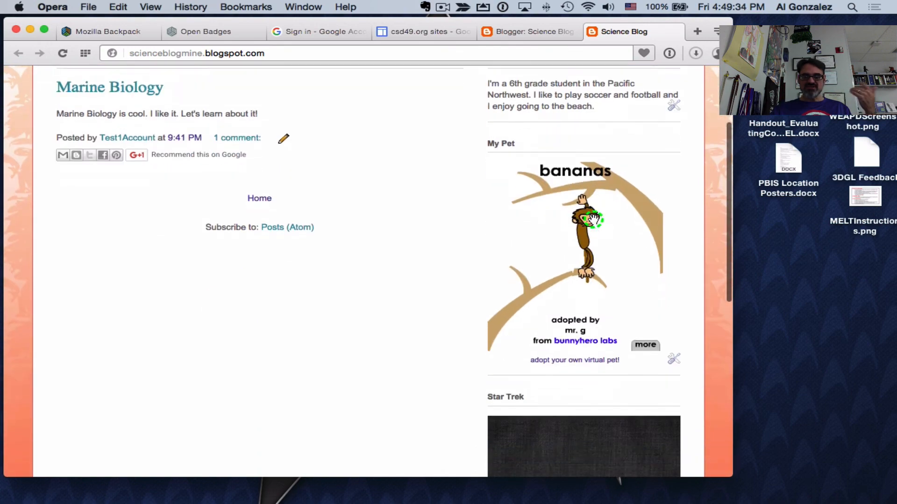
scroll(593, 223, up, 10)
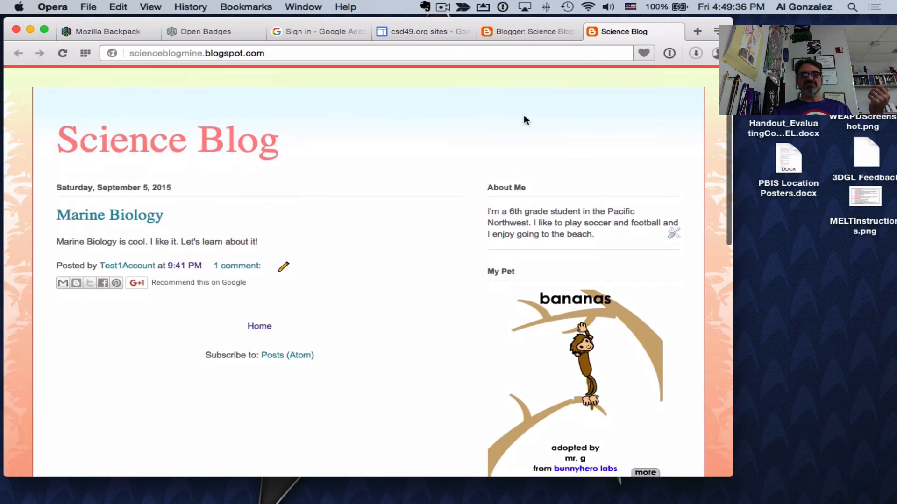